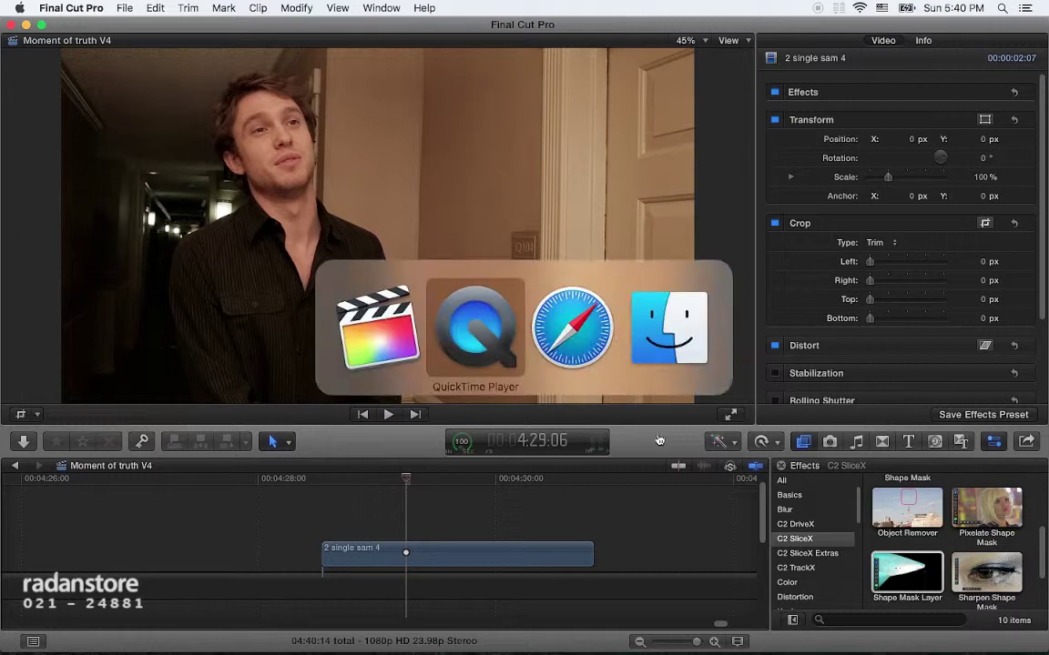
key(super+Tab)
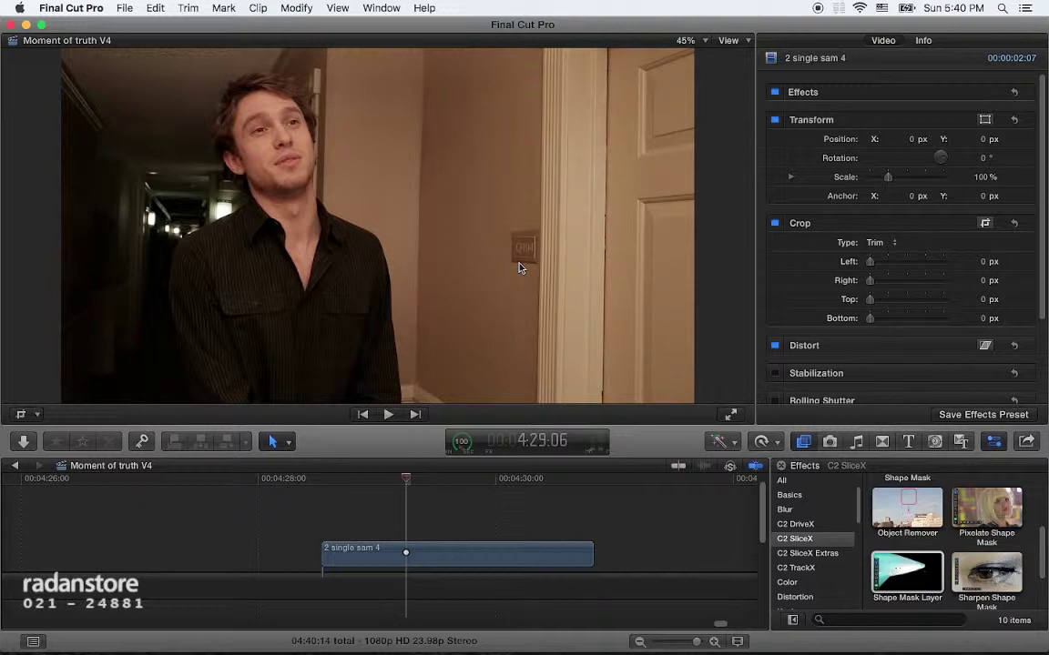
Step: Switch to Final Cut Pro and scrub the playhead to about 4:29:14, where the room sign shows
click(337, 485)
mouse_move(337, 485)
mouse_down()
mouse_move(489, 490)
mouse_move(358, 492)
mouse_move(445, 494)
mouse_up()
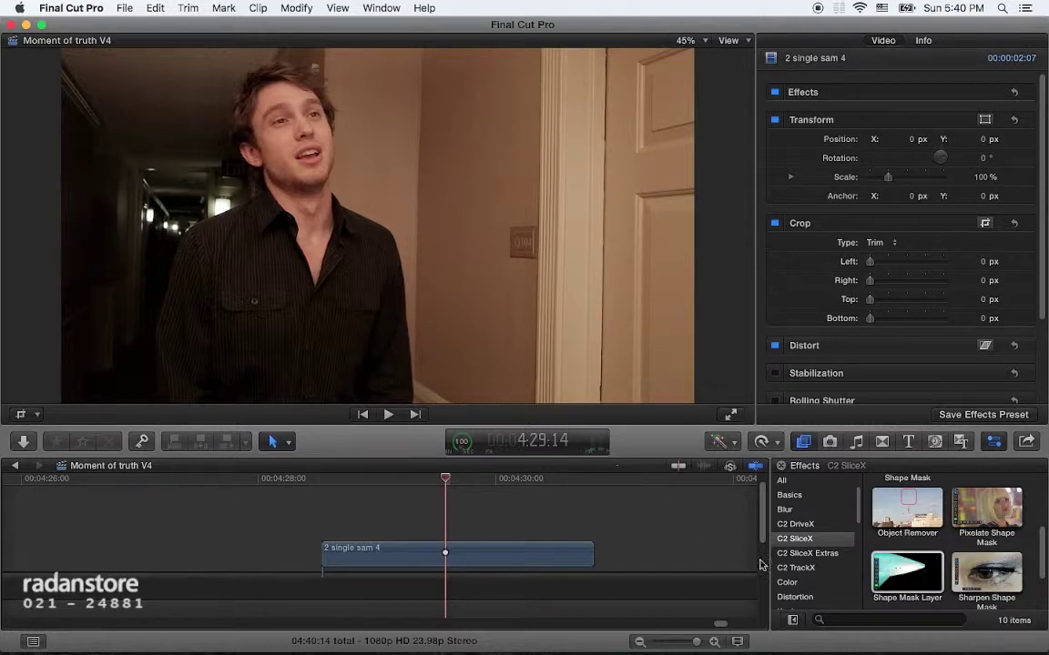
Step: Drag the C2 SliceX Object Remover effect onto the 2 single sam 4 hallway clip
click(908, 524)
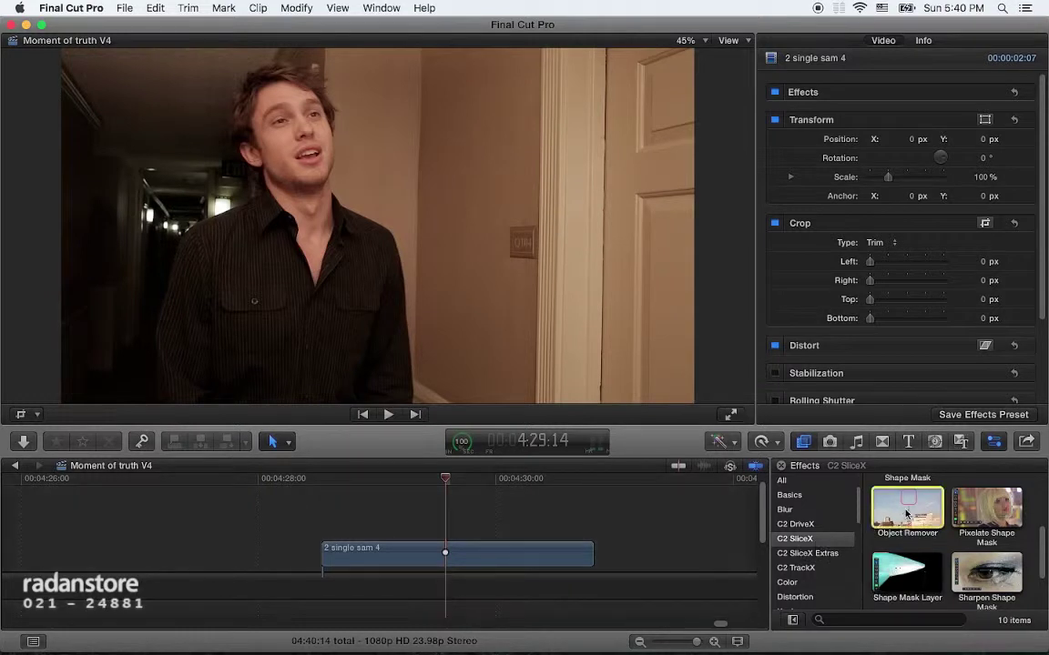
drag(907, 523, 508, 555)
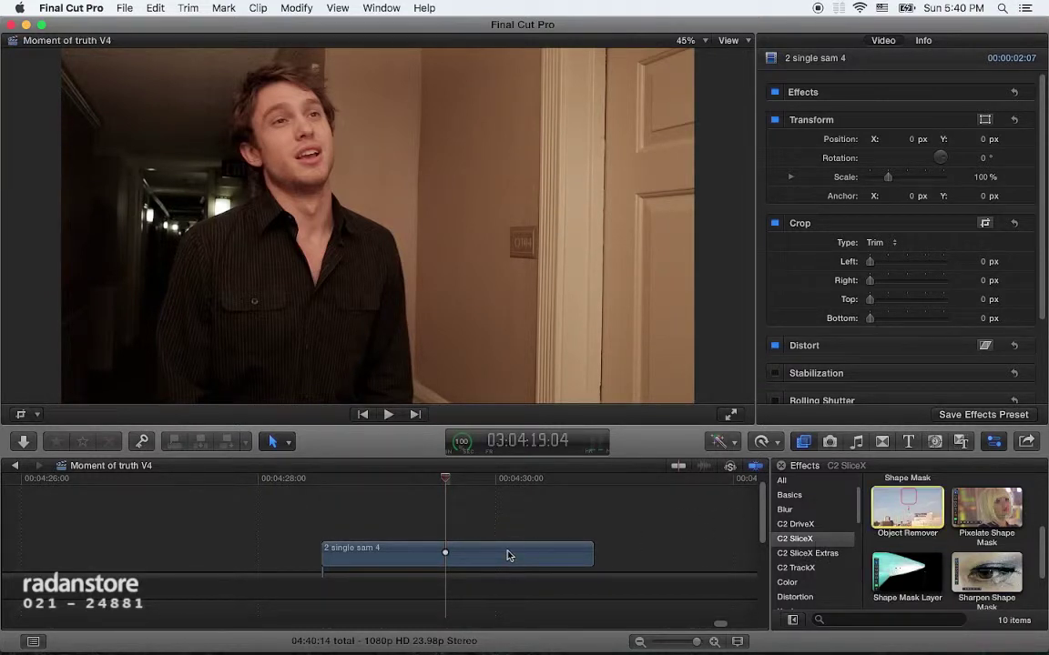
drag(508, 555, 497, 559)
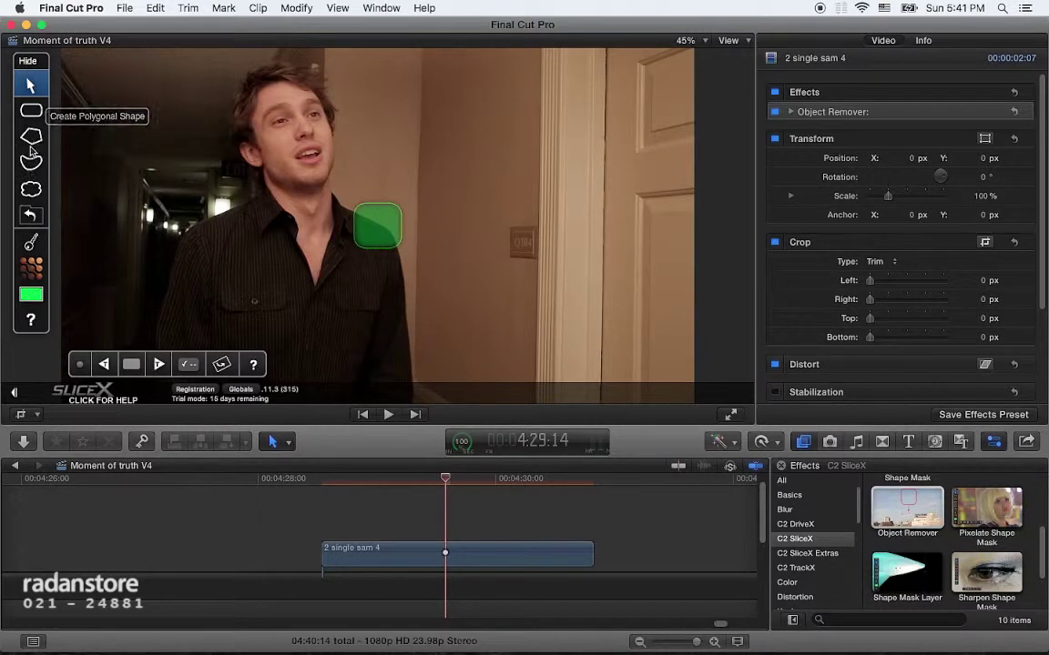
Step: Choose SliceX's Bezier shape tool and set the viewer to 100%, centred on the sign
click(31, 162)
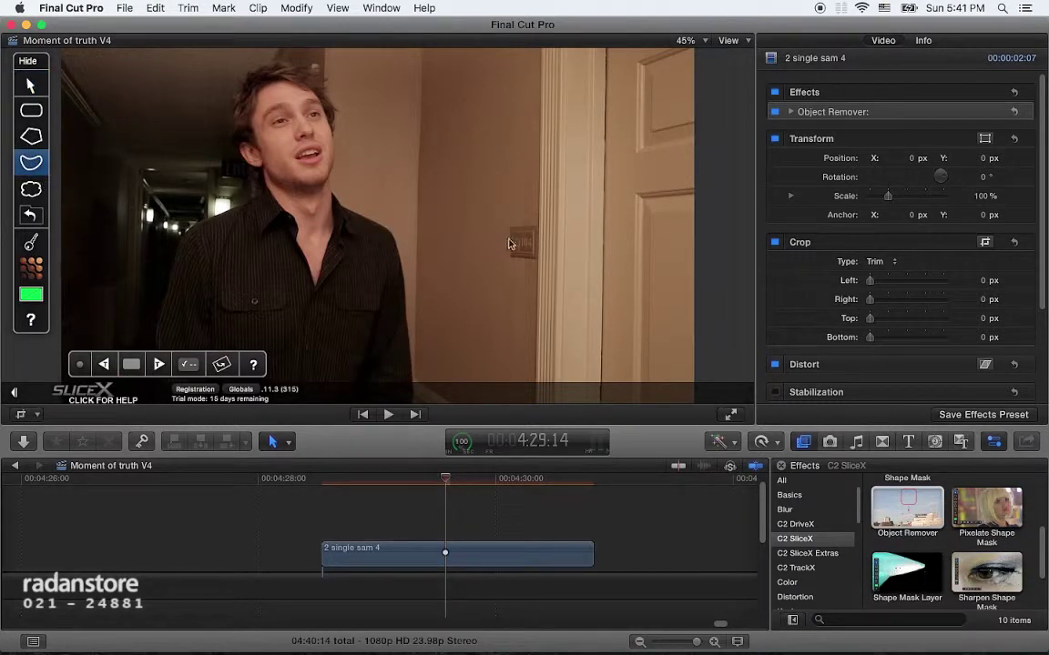
click(690, 41)
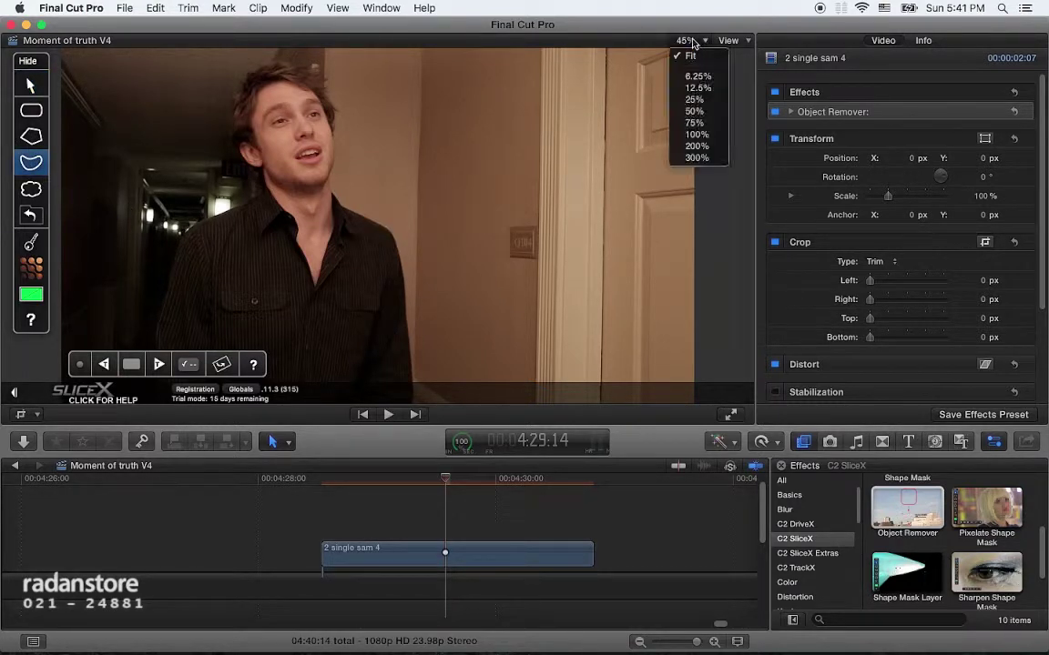
click(696, 134)
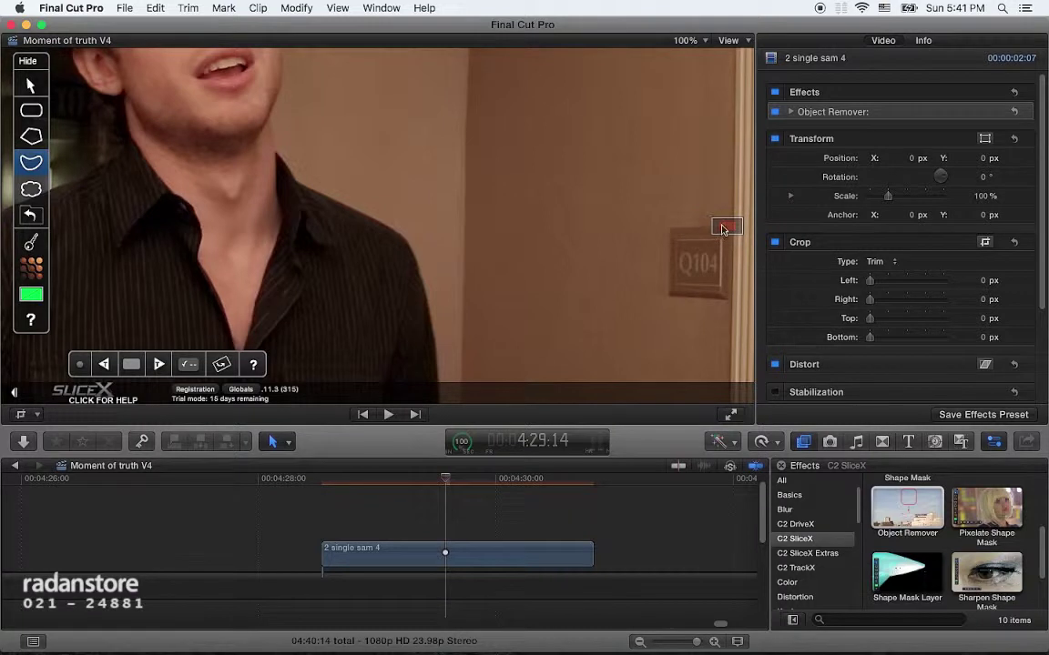
scroll(652, 204, down, 3)
scroll(652, 203, right, 5)
scroll(653, 205, right, 3)
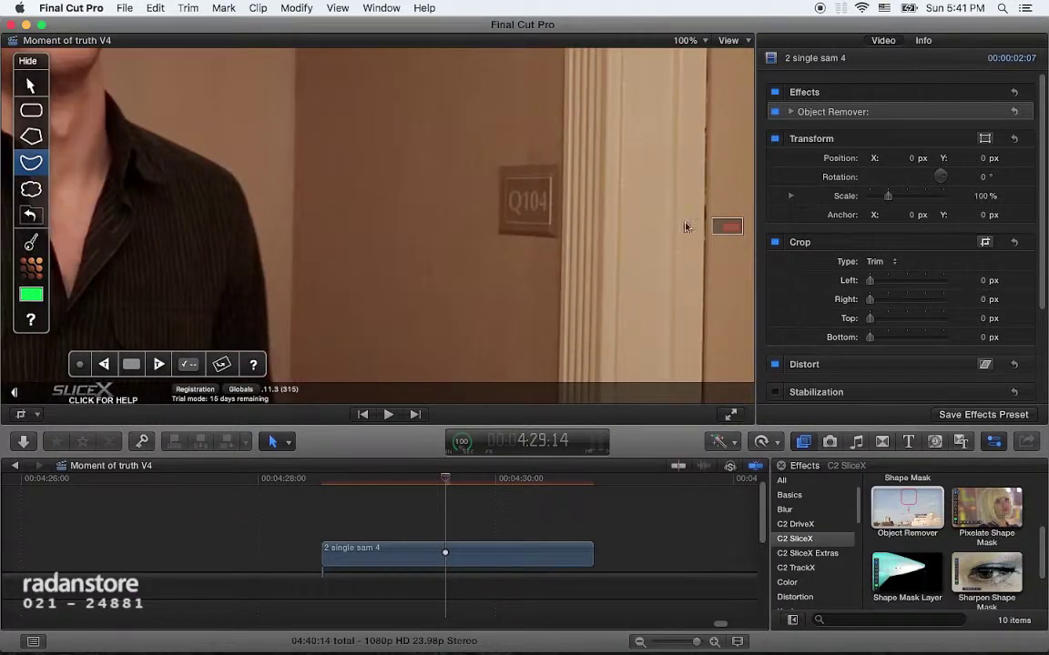
Step: Place Bezier points around the Q104 sign's corners and close the shape on the first point
click(544, 162)
click(494, 165)
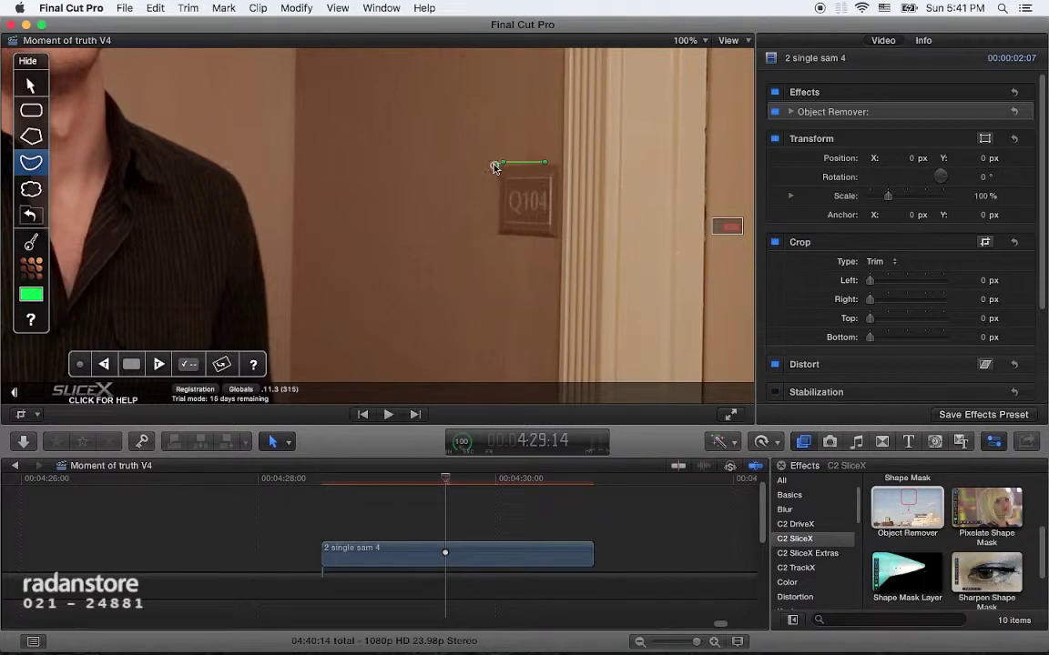
click(494, 209)
click(496, 235)
click(560, 241)
click(566, 172)
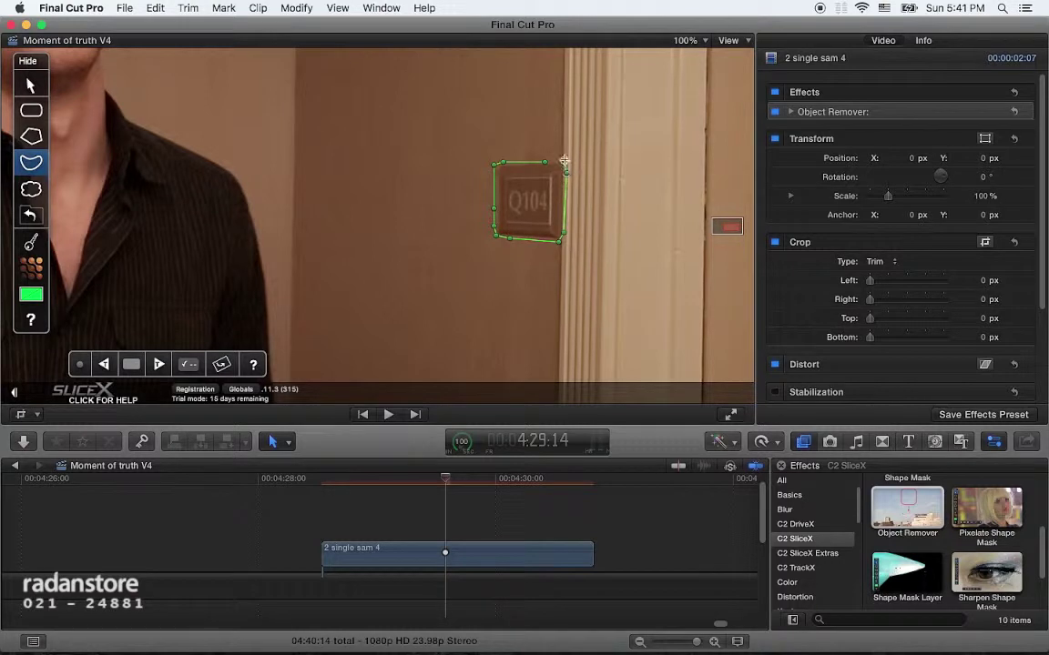
click(543, 167)
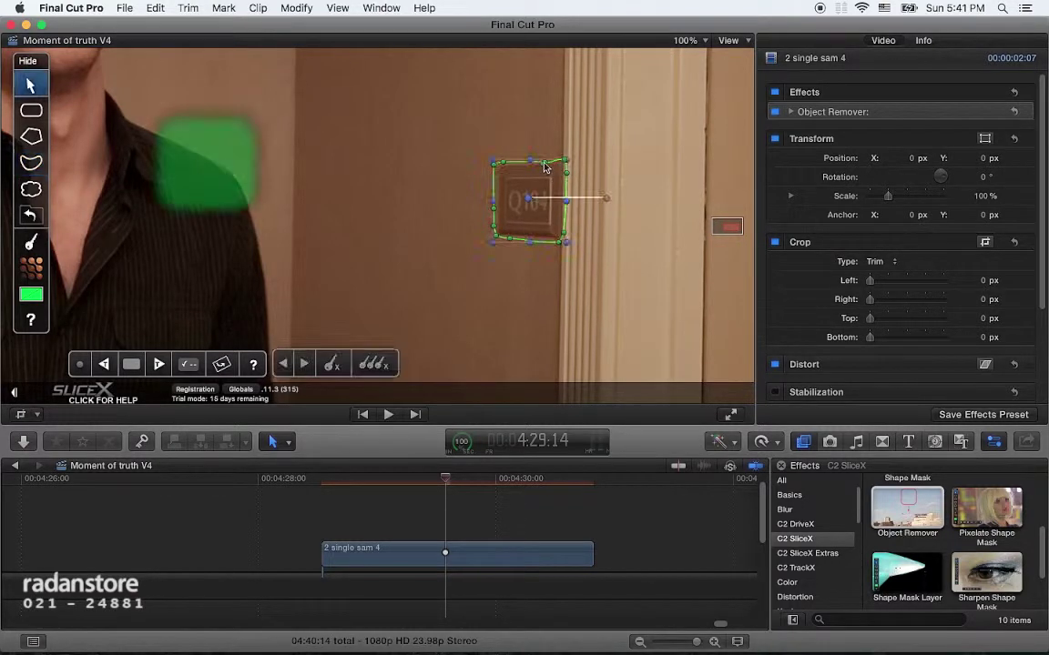
Step: Select the sign mask and a control point, then track it forward to the clip's end
click(546, 165)
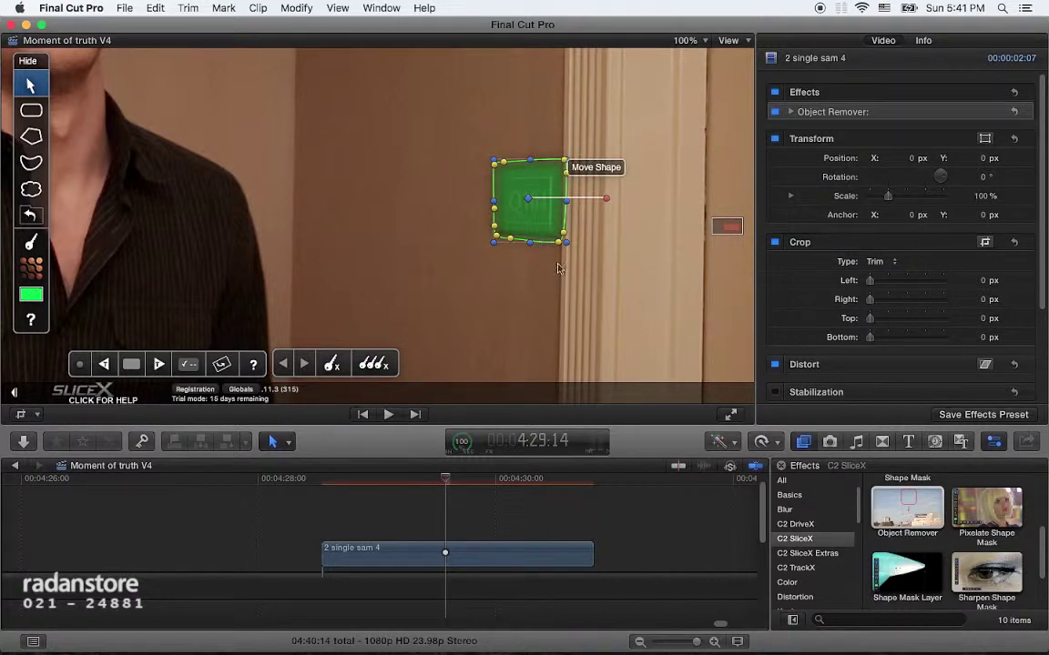
click(566, 173)
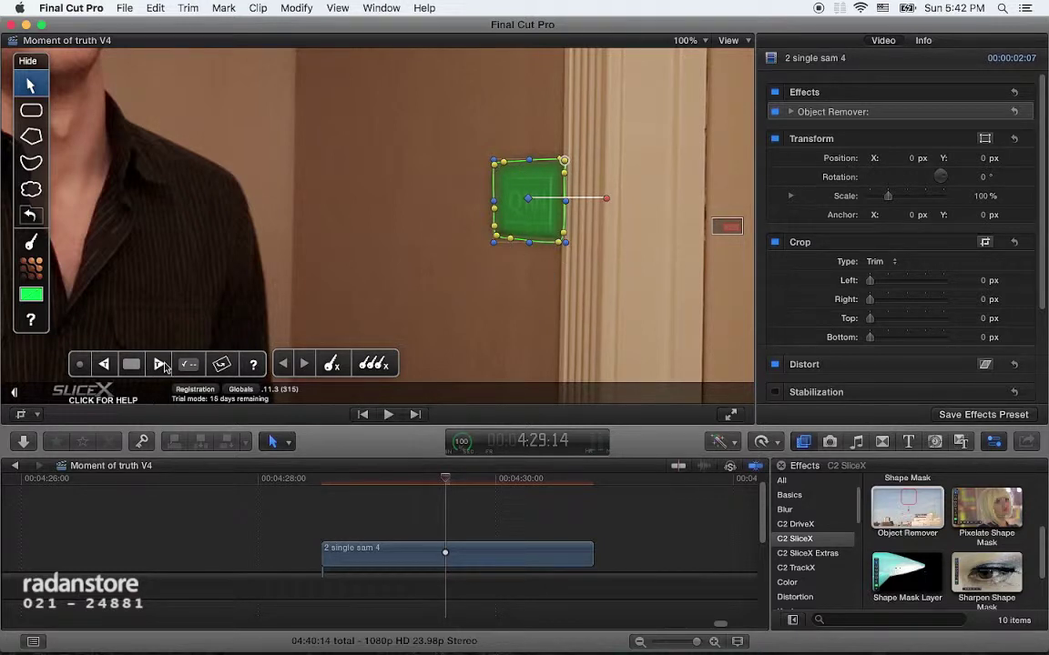
click(161, 364)
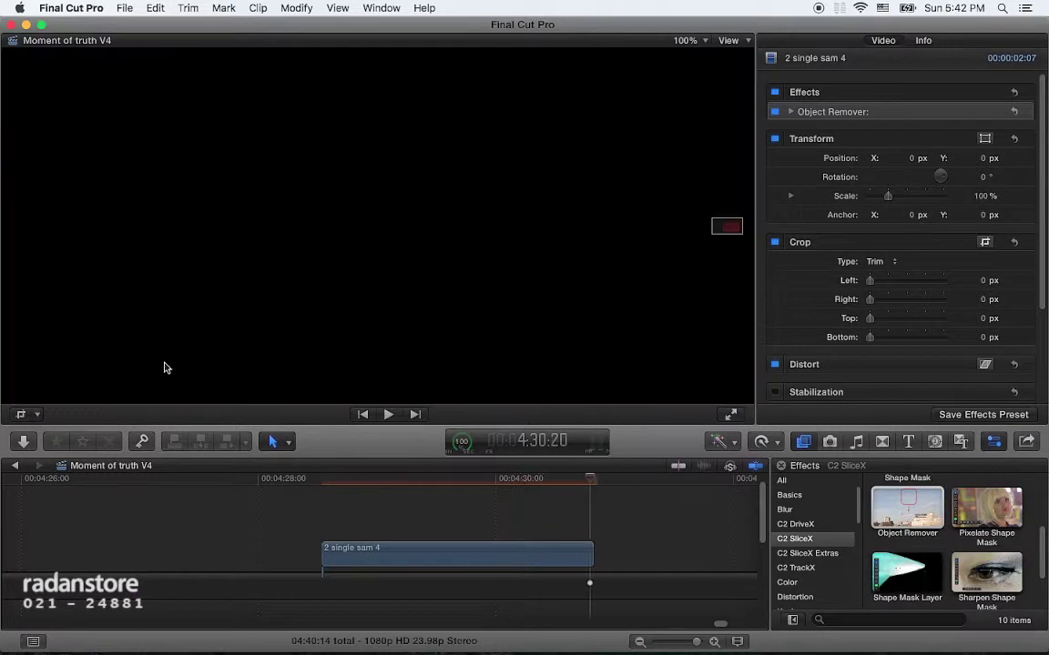
Step: Scrub to review the forward track, then track the mask backward from its starting keyframe
click(426, 479)
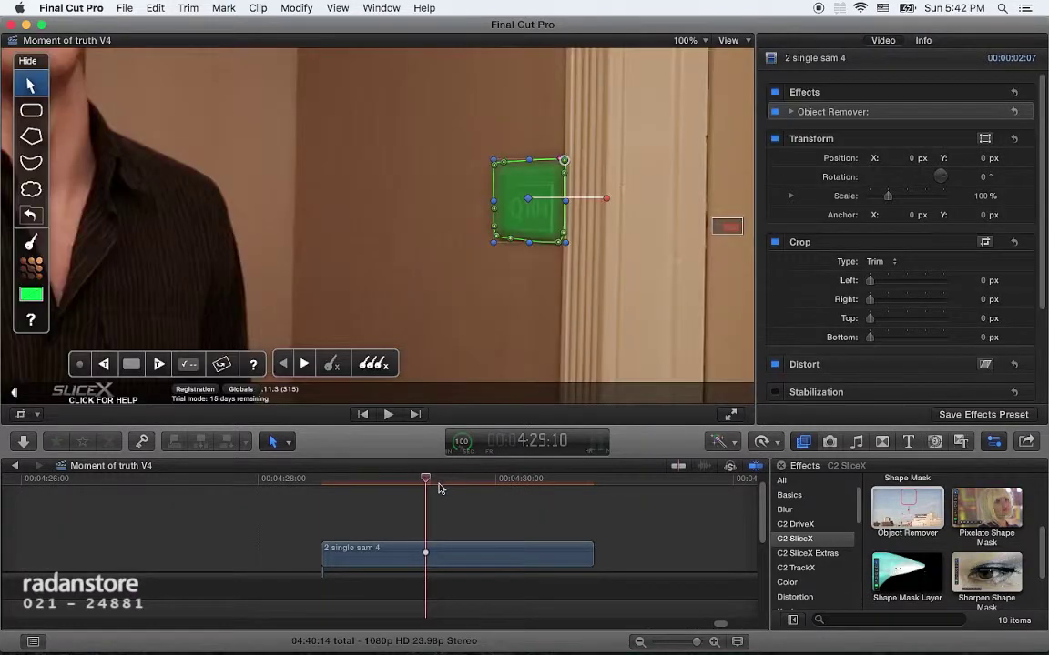
drag(426, 481, 535, 478)
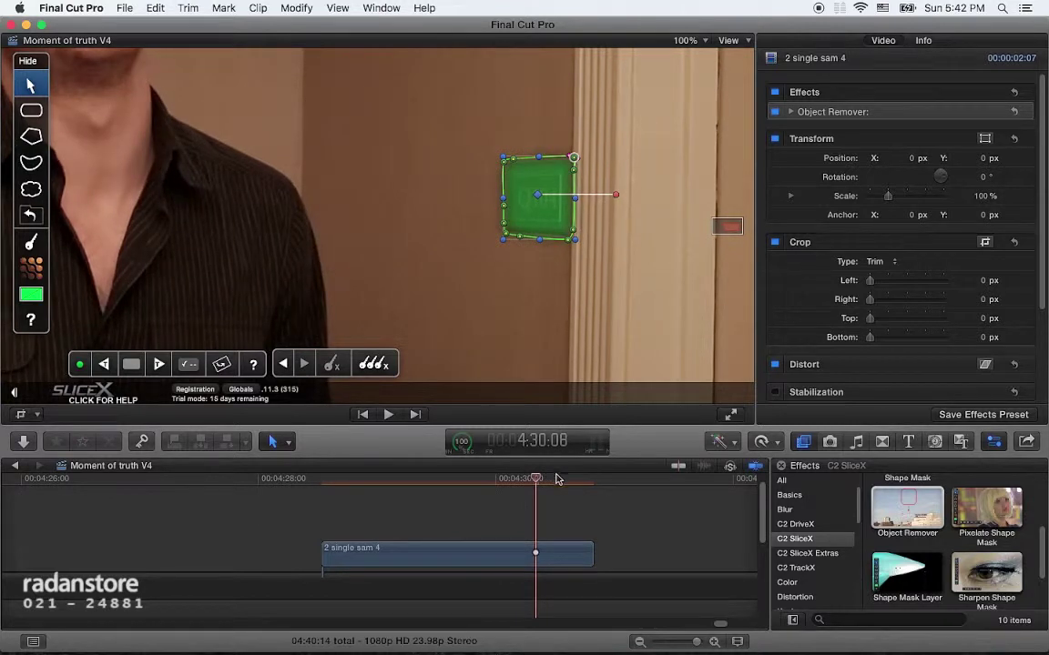
mouse_move(548, 476)
mouse_down()
mouse_move(592, 487)
mouse_move(583, 485)
mouse_up()
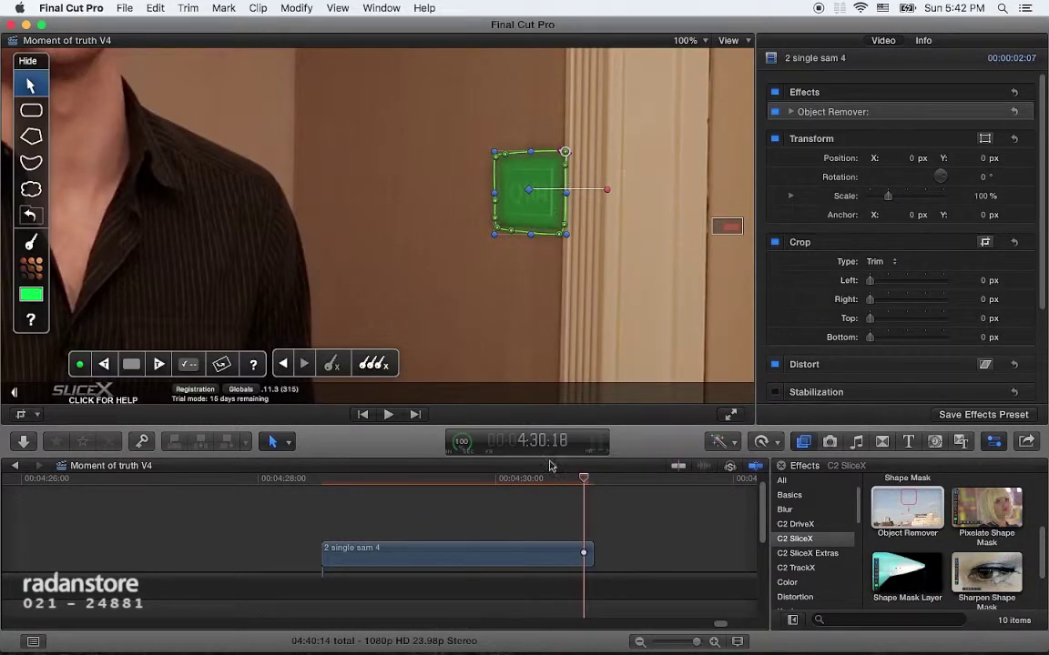
click(553, 483)
drag(554, 483, 502, 478)
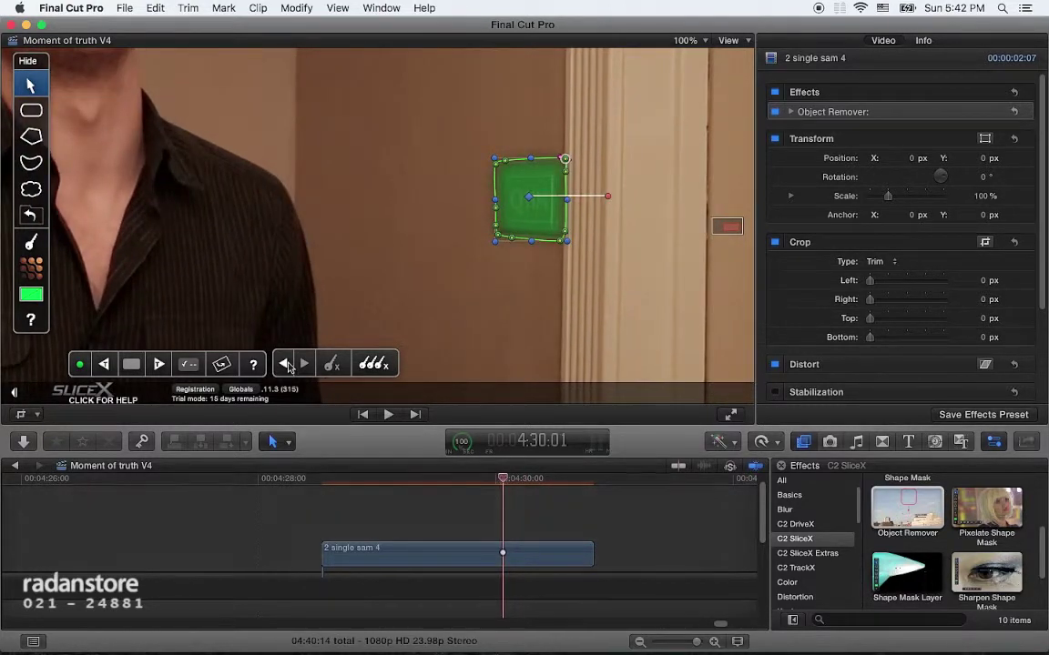
click(285, 364)
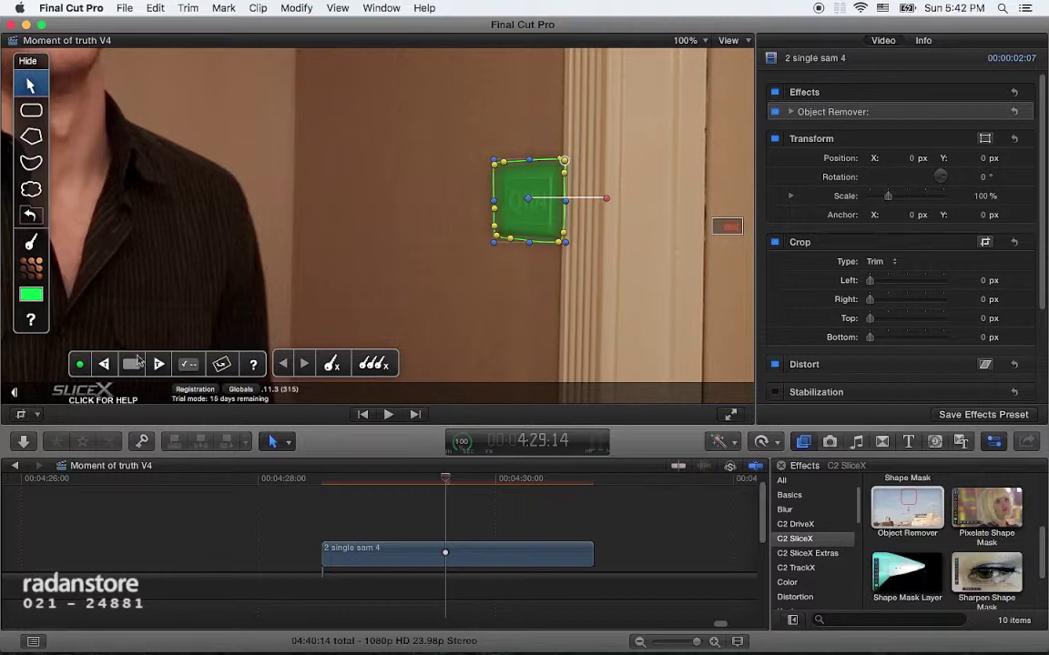
click(105, 367)
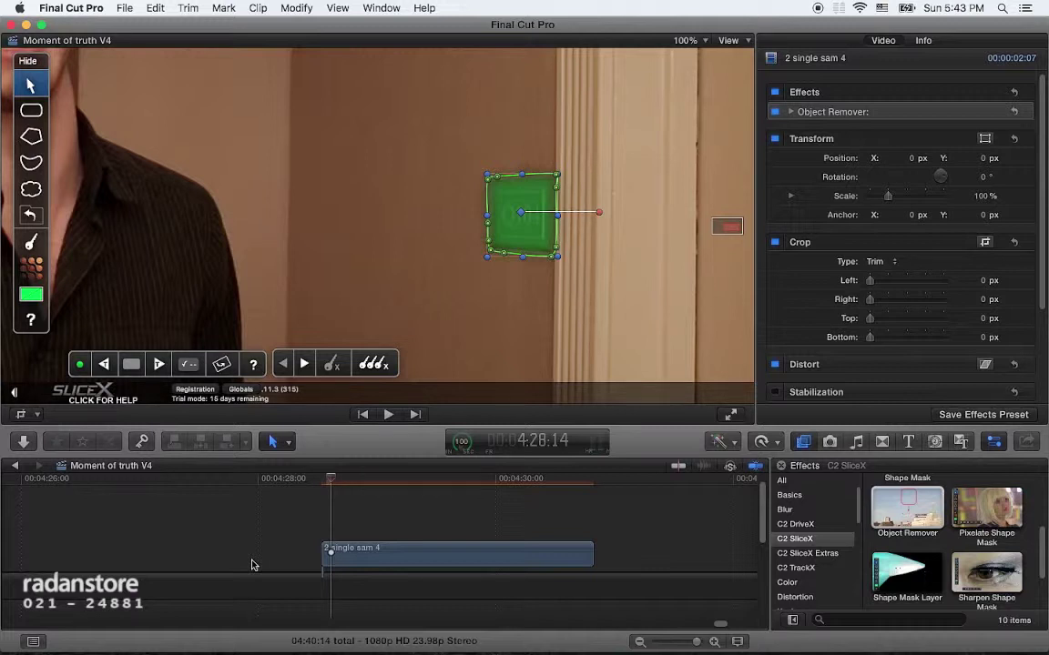
Step: Scrub near the clip start to check the mask's fit, then set the viewer zoom to Fit
click(337, 479)
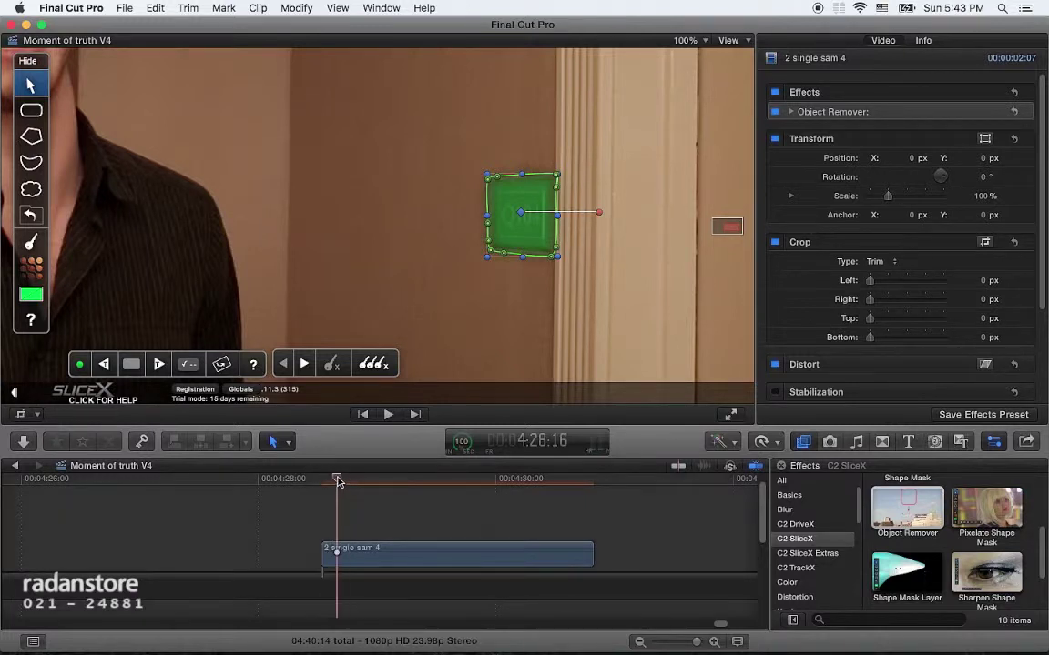
drag(337, 482, 359, 480)
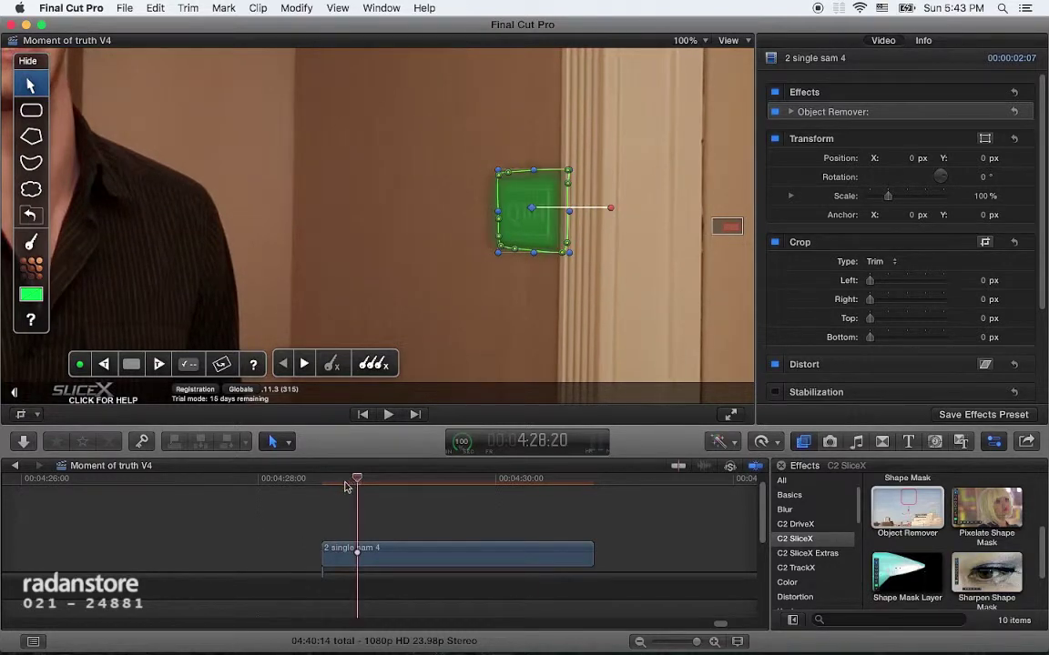
drag(355, 480, 338, 488)
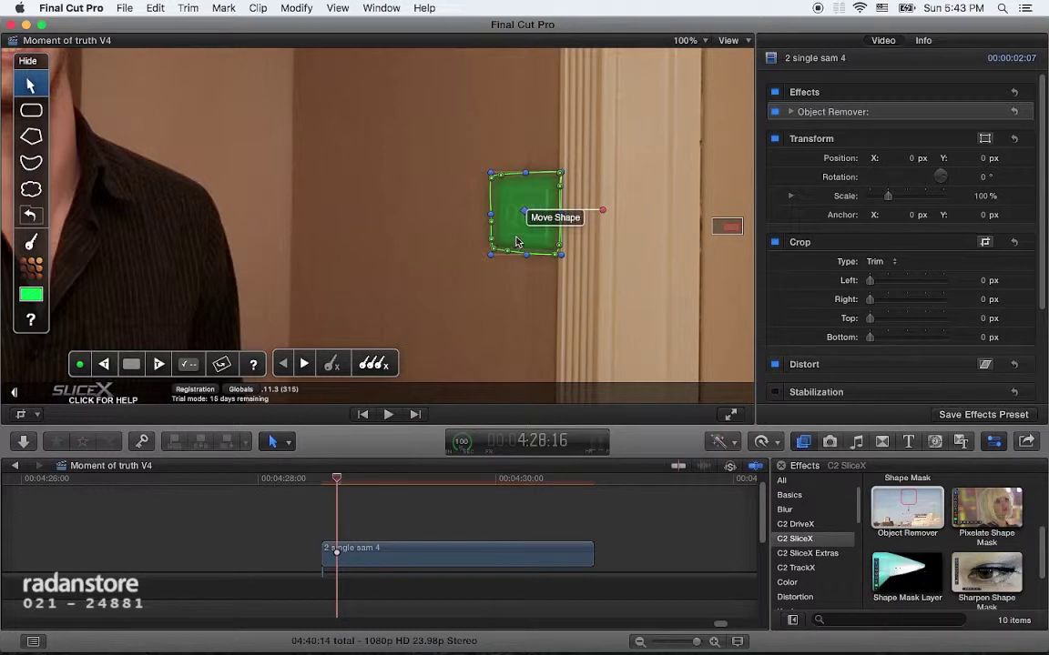
click(685, 40)
click(698, 59)
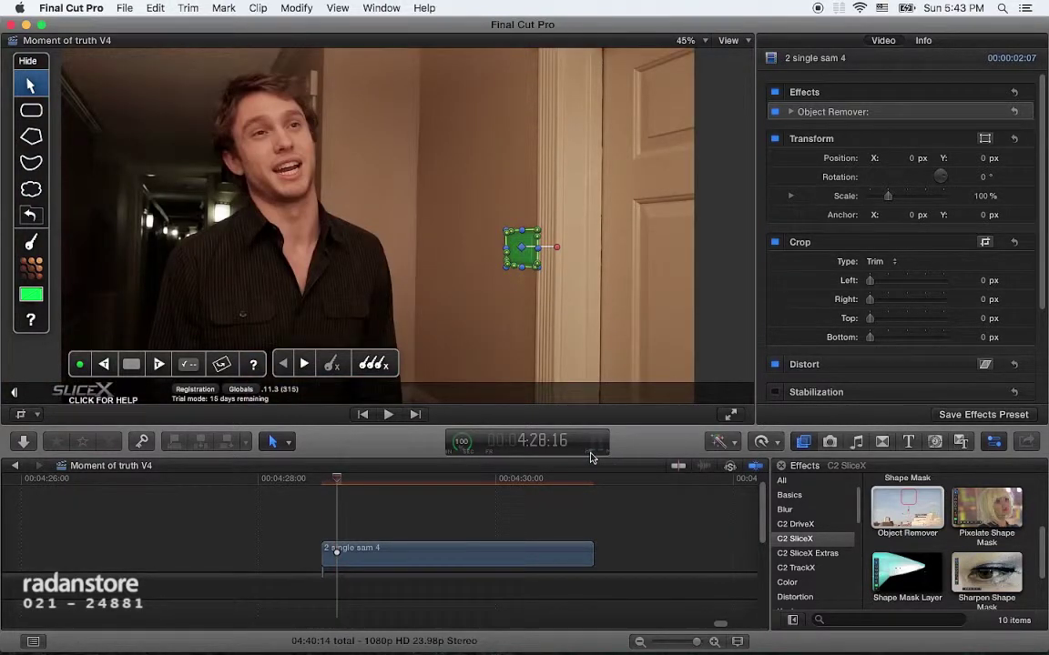
Step: Expand Object Remover in the Video Inspector to show its From X/Y Offset and Shape Softness
click(790, 111)
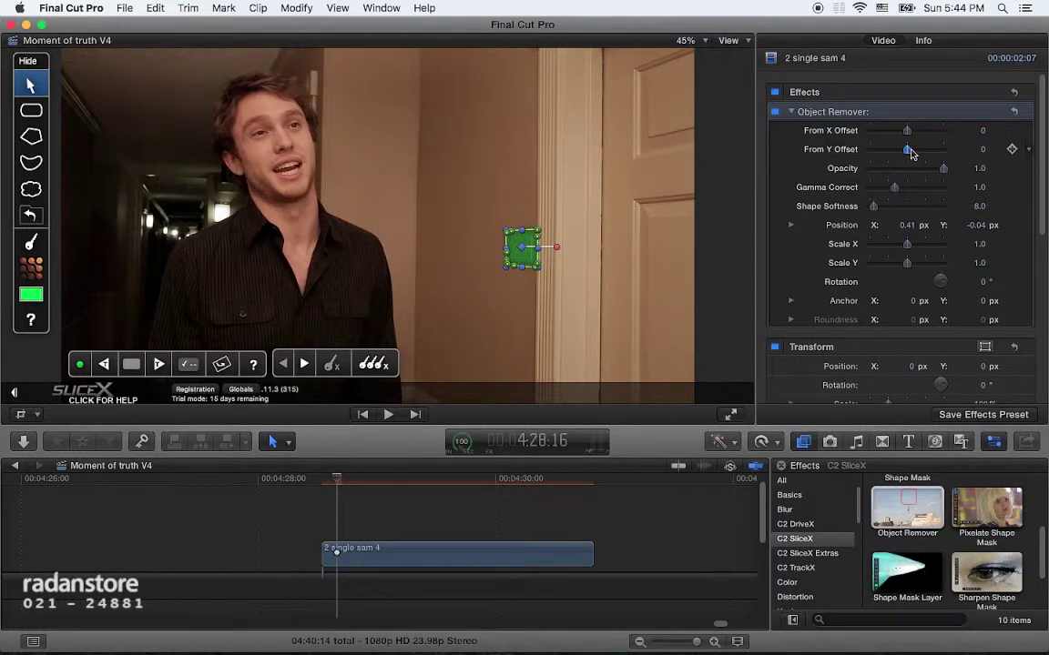
Step: Drag the fill source patch up the wall until From Y Offset reads 157.0
drag(912, 150, 917, 151)
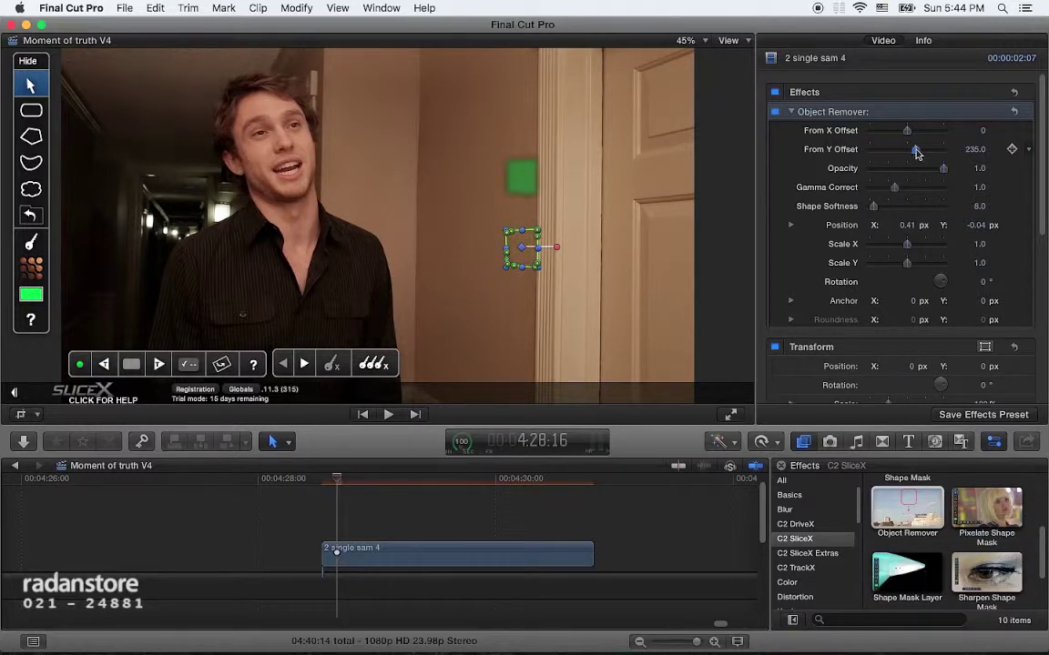
drag(916, 153, 915, 155)
drag(914, 154, 915, 155)
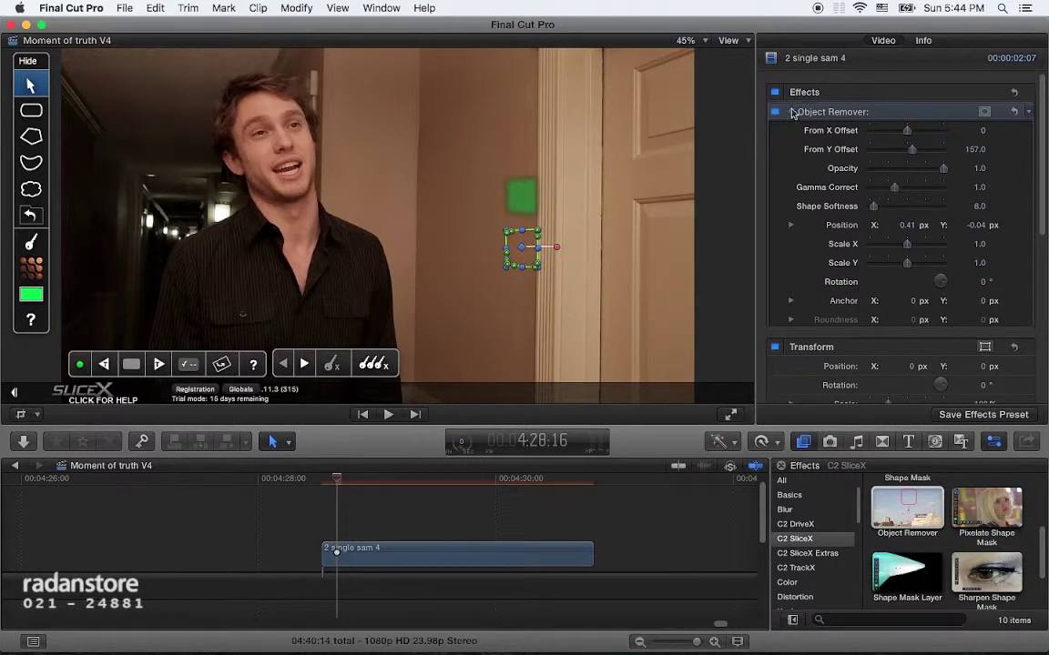
Step: Preview the cleaned frame, scrub to confirm the sign is gone, and park at 4:28:19
click(791, 111)
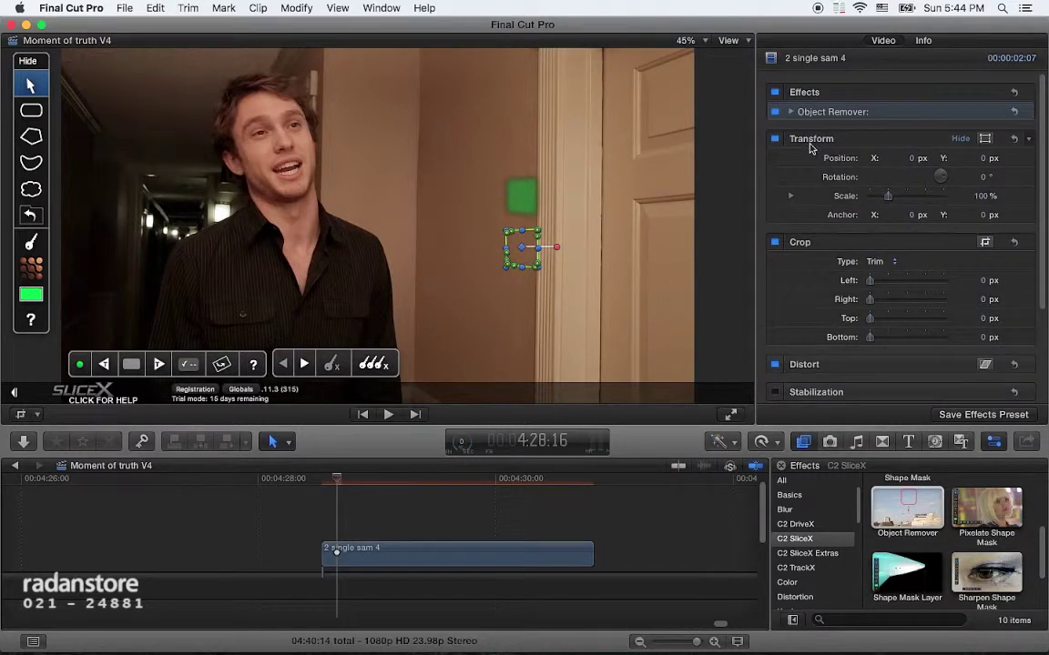
click(628, 249)
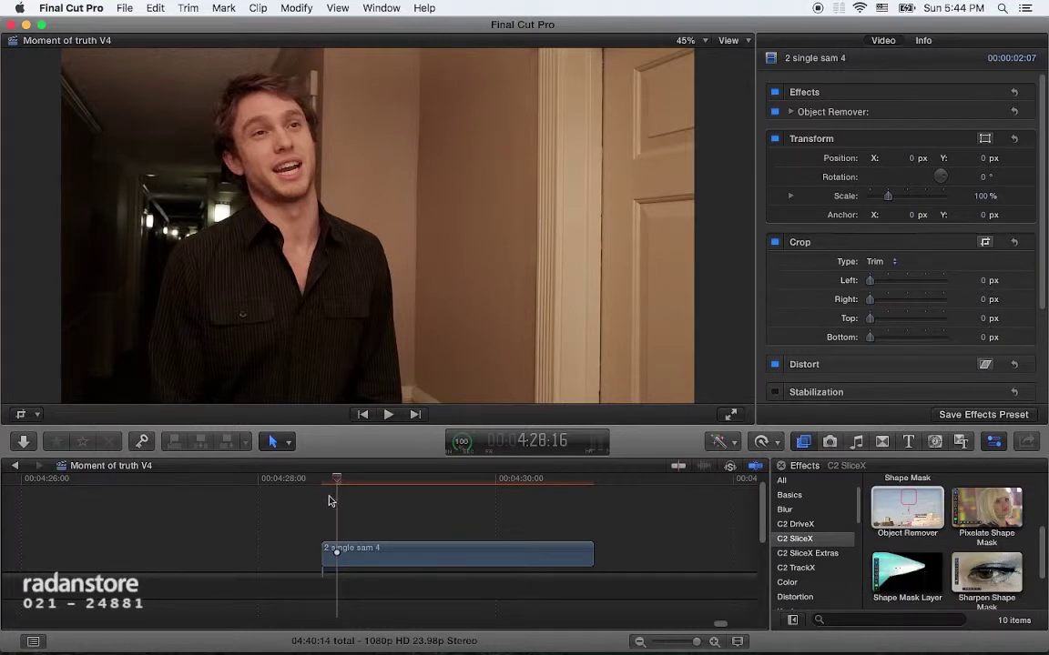
drag(336, 480, 554, 483)
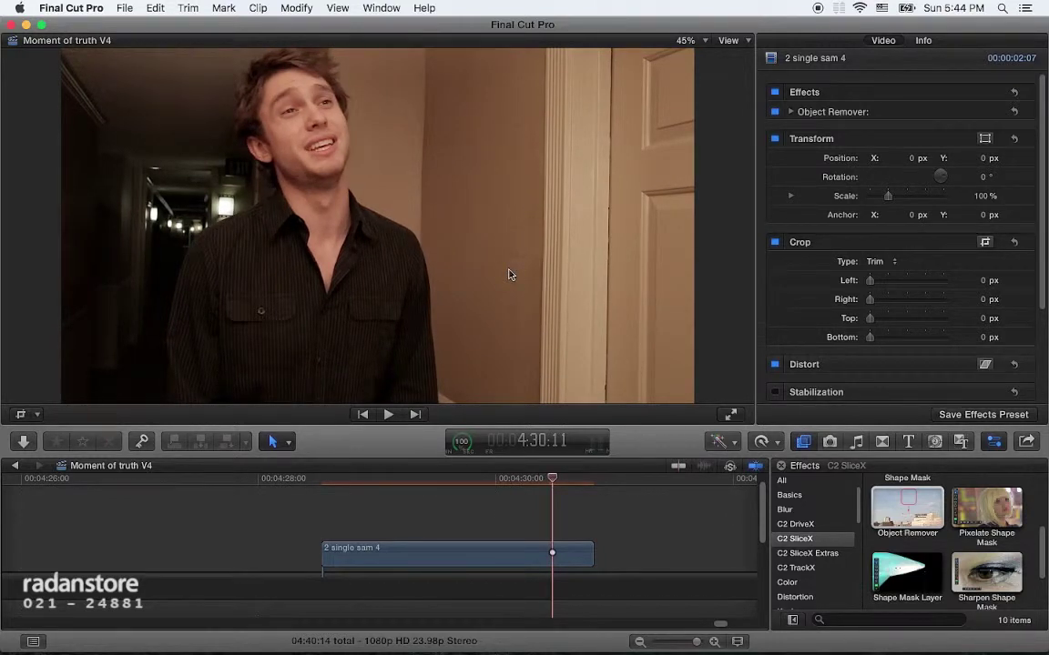
click(567, 480)
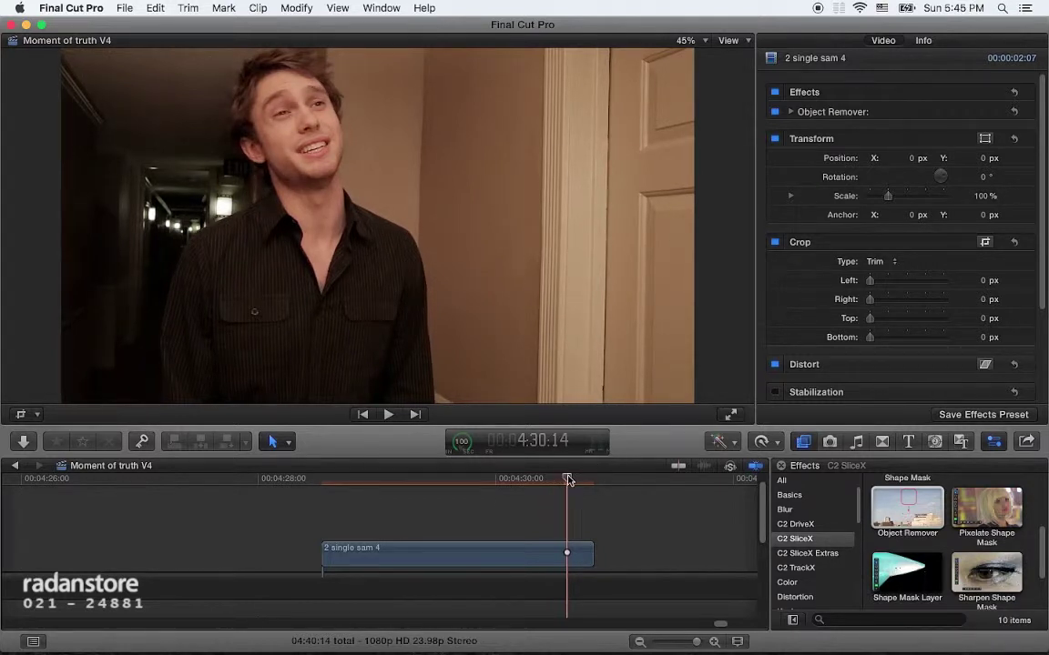
click(353, 479)
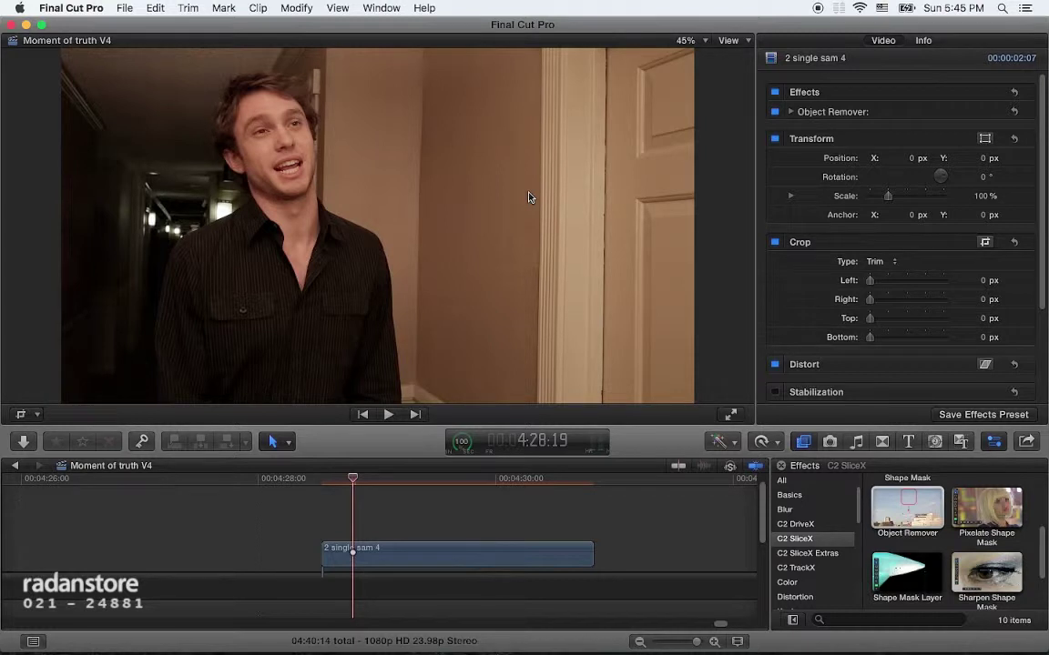
click(790, 112)
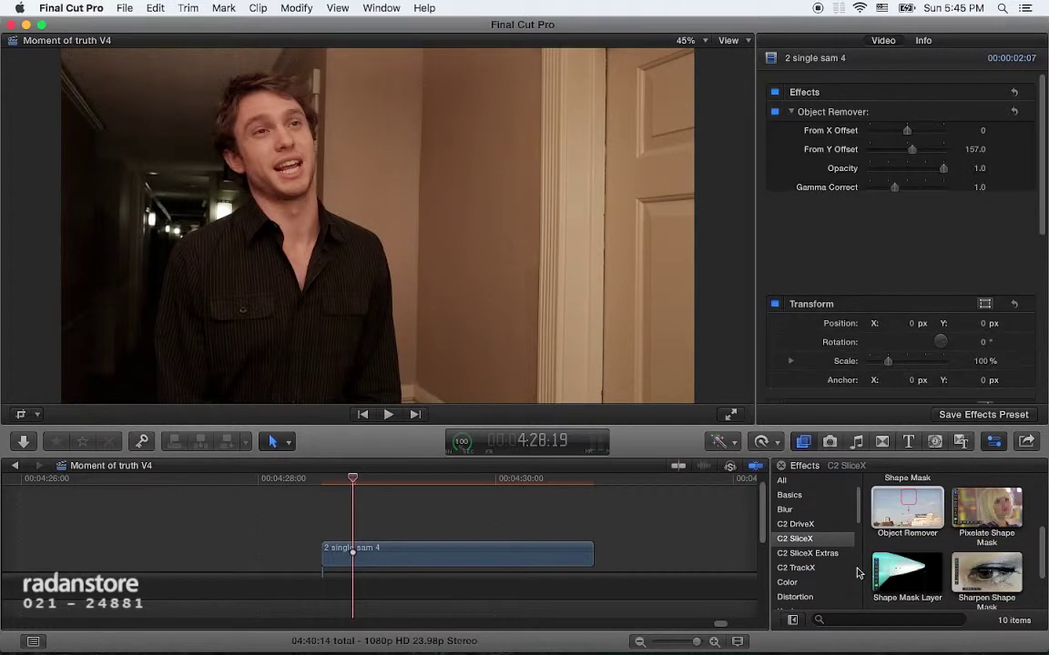
click(899, 512)
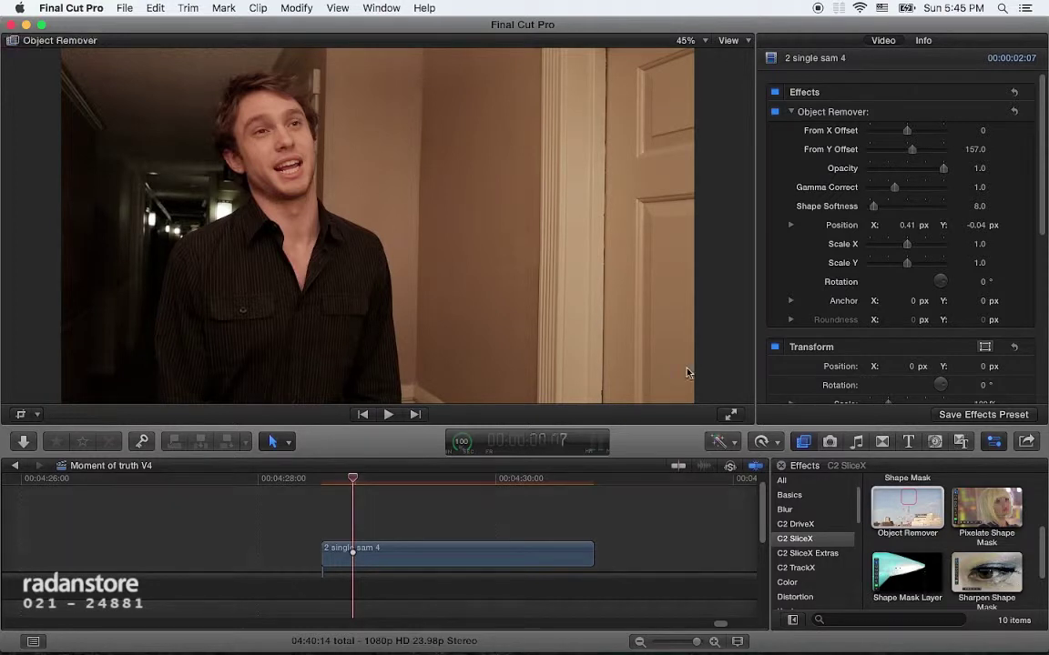
click(790, 111)
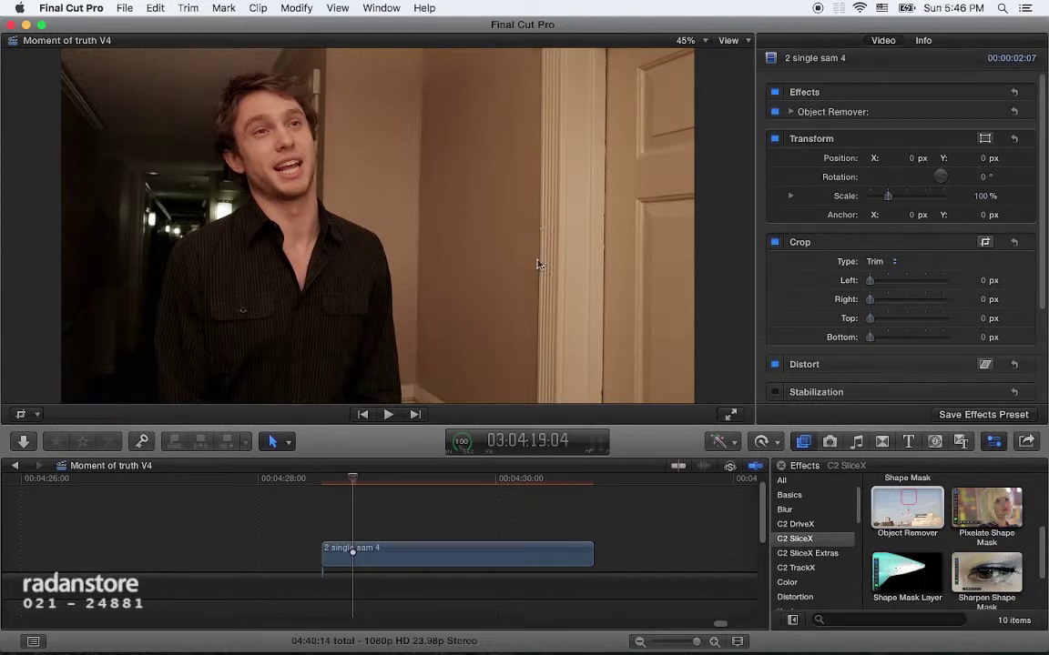
Step: Select the Object Remover mask, zoom the viewer to 100%, and track it forward to 4:29:14
click(790, 111)
click(813, 112)
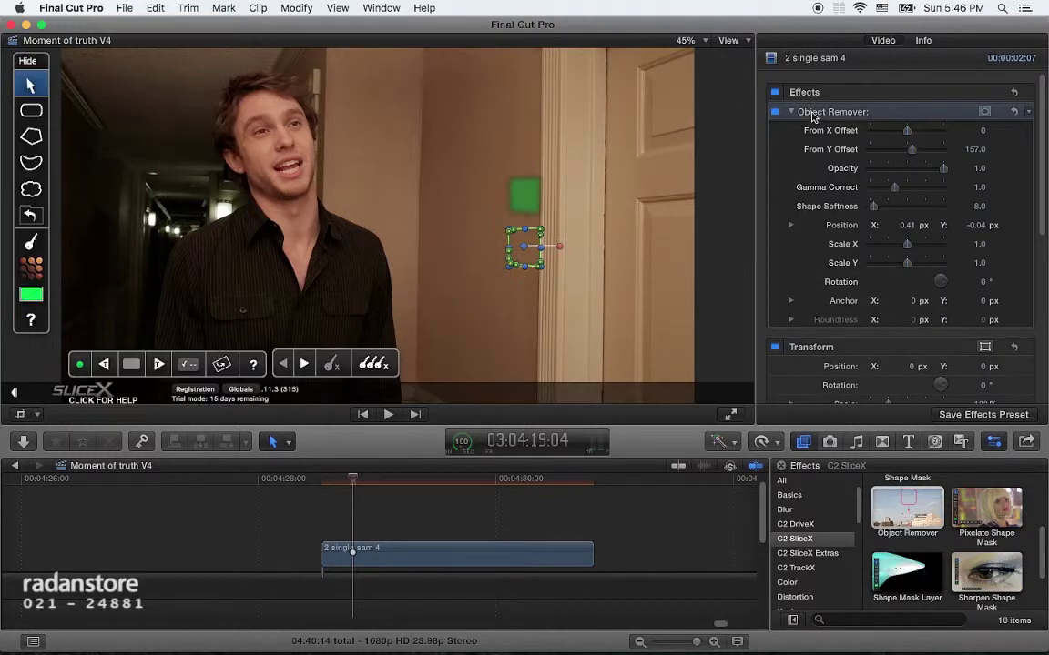
click(697, 40)
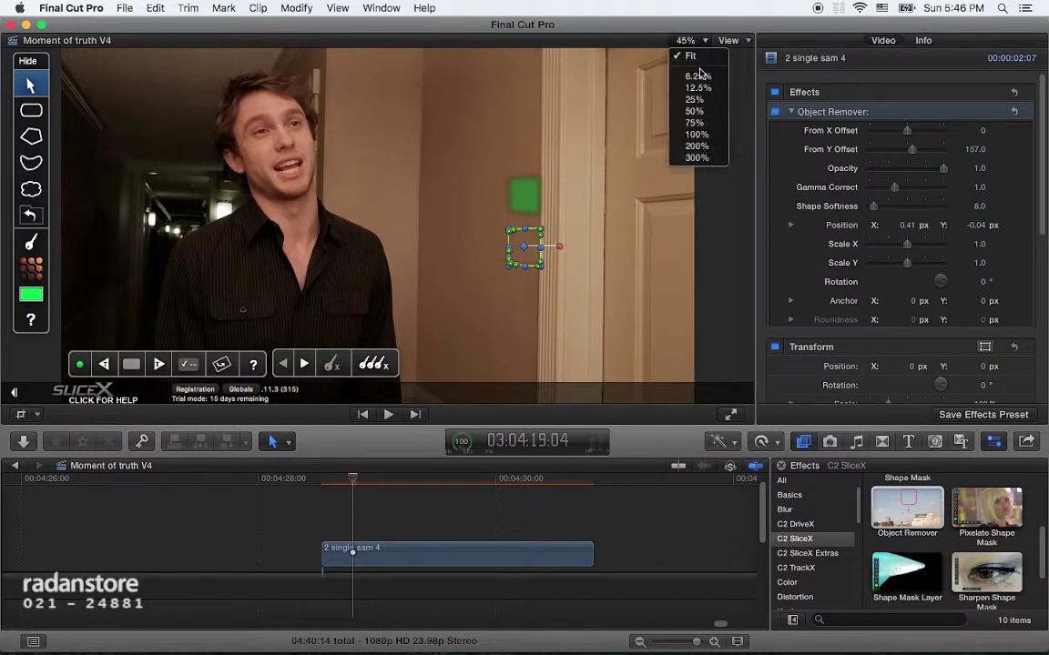
click(694, 111)
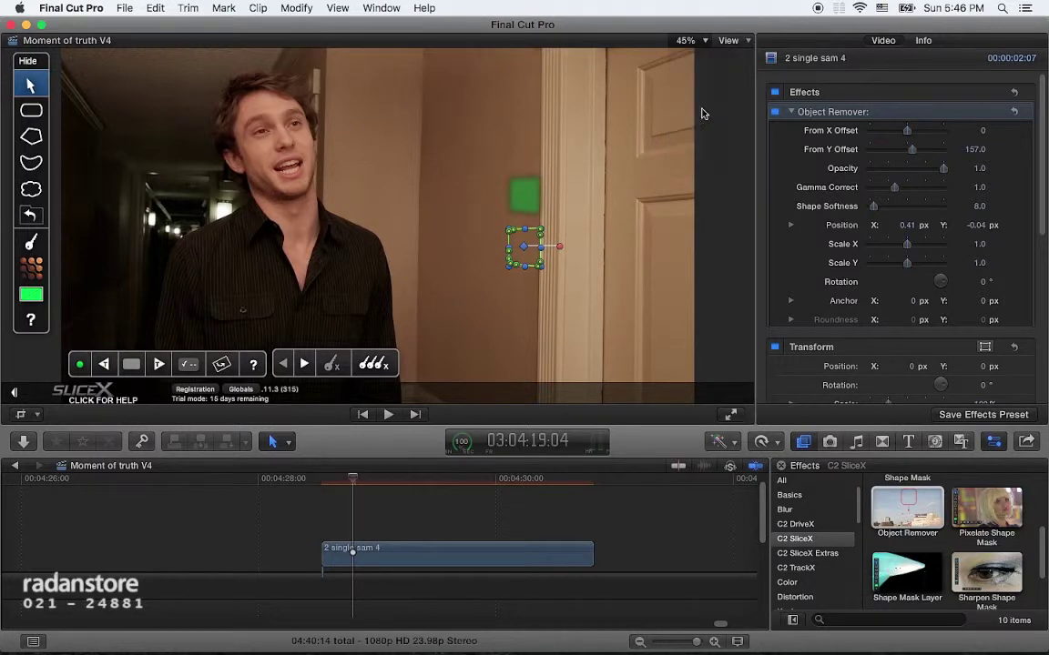
click(707, 40)
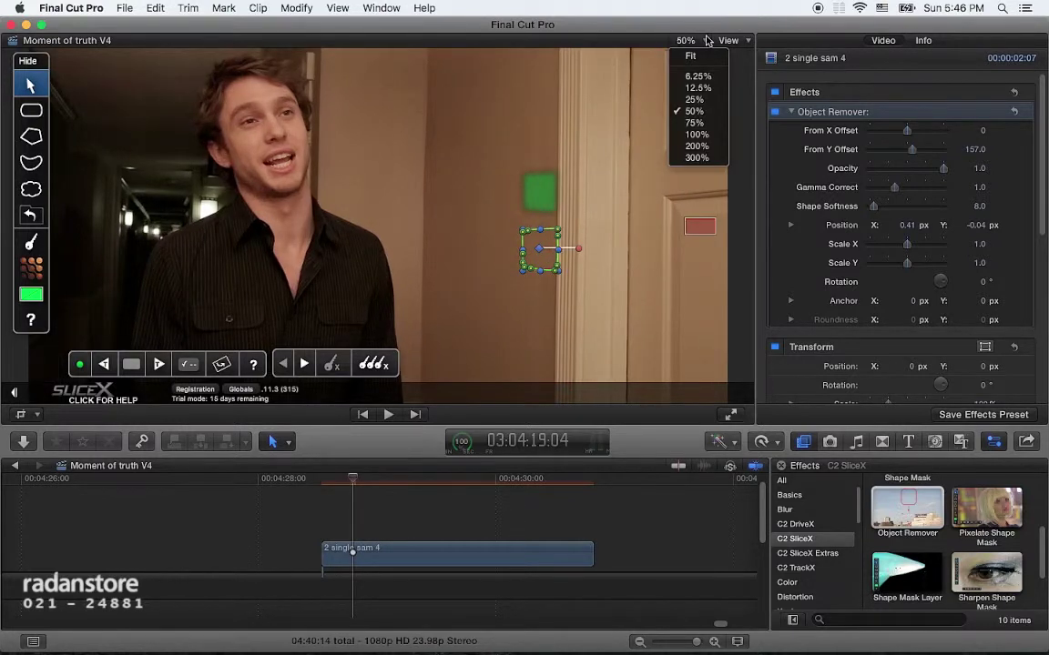
click(693, 99)
click(697, 40)
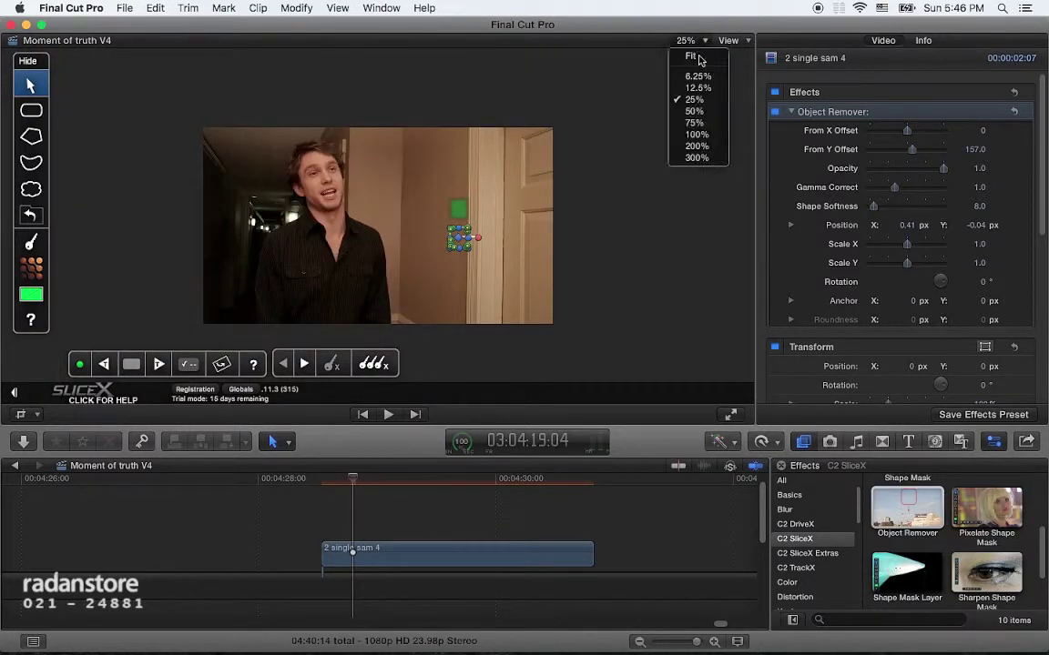
click(702, 120)
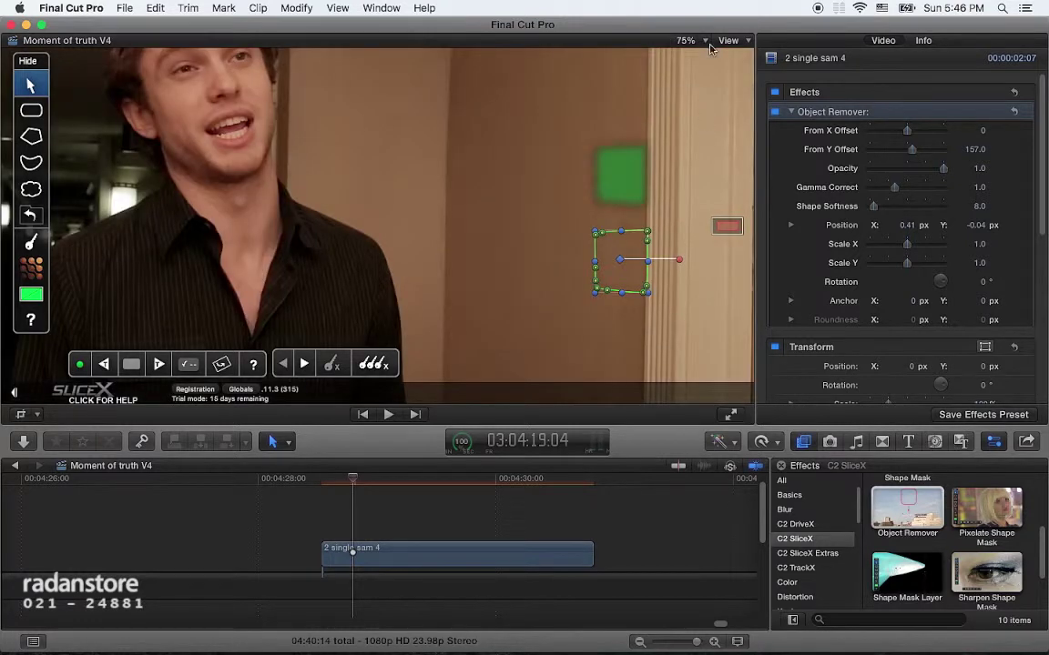
click(702, 40)
click(697, 135)
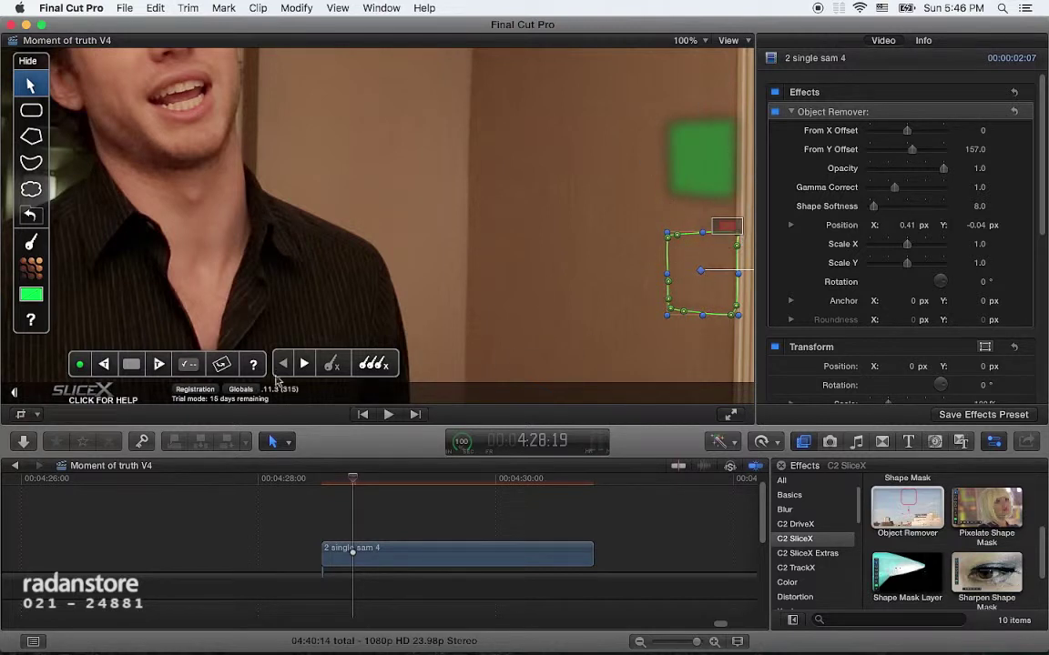
click(304, 364)
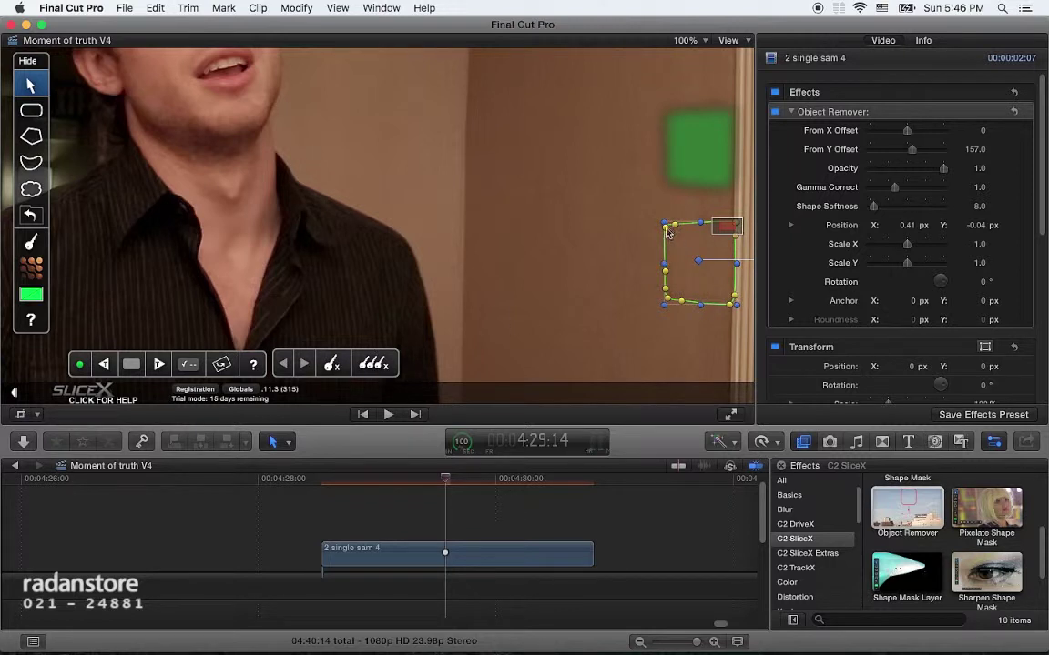
Step: Shift the mask left and stretch it to Scale X 1.2, Scale Y 1.39 over the sign
drag(665, 225, 662, 225)
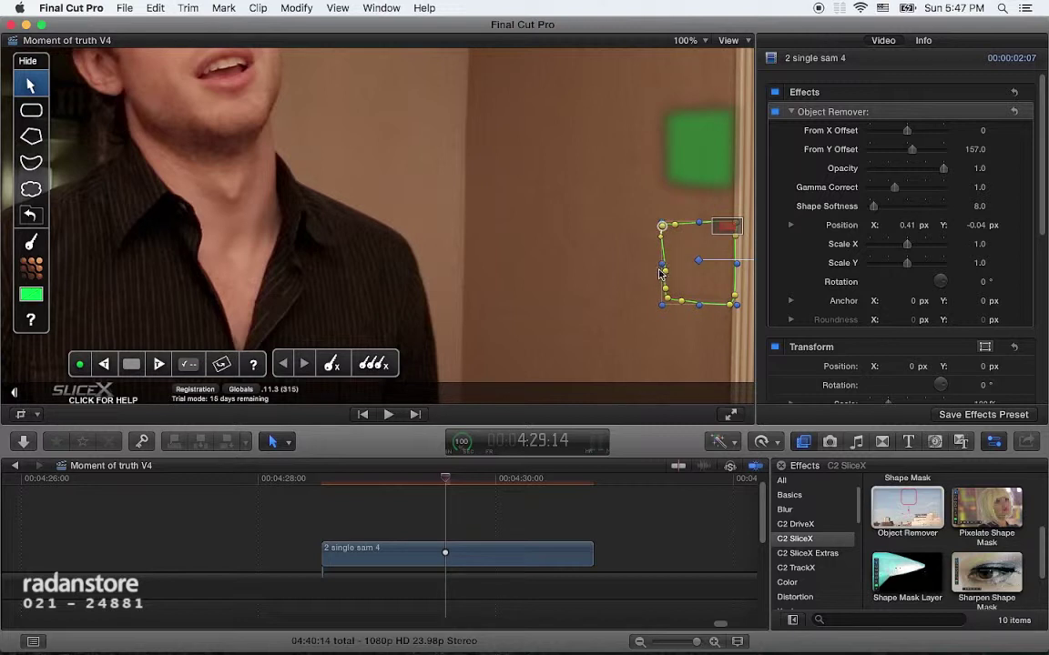
drag(664, 274, 657, 289)
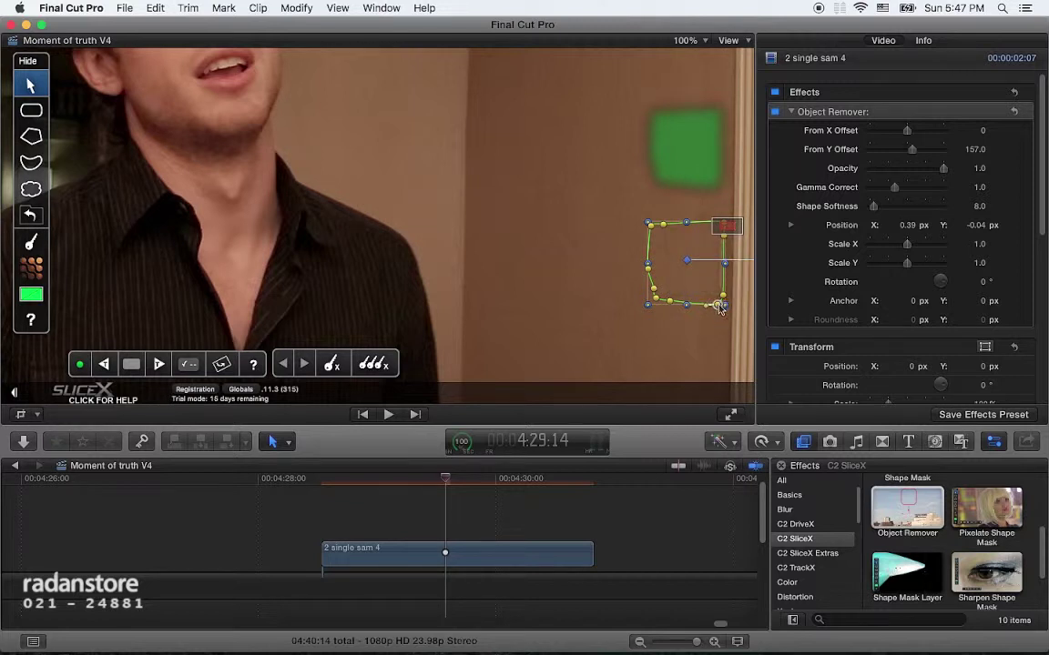
drag(719, 307, 720, 314)
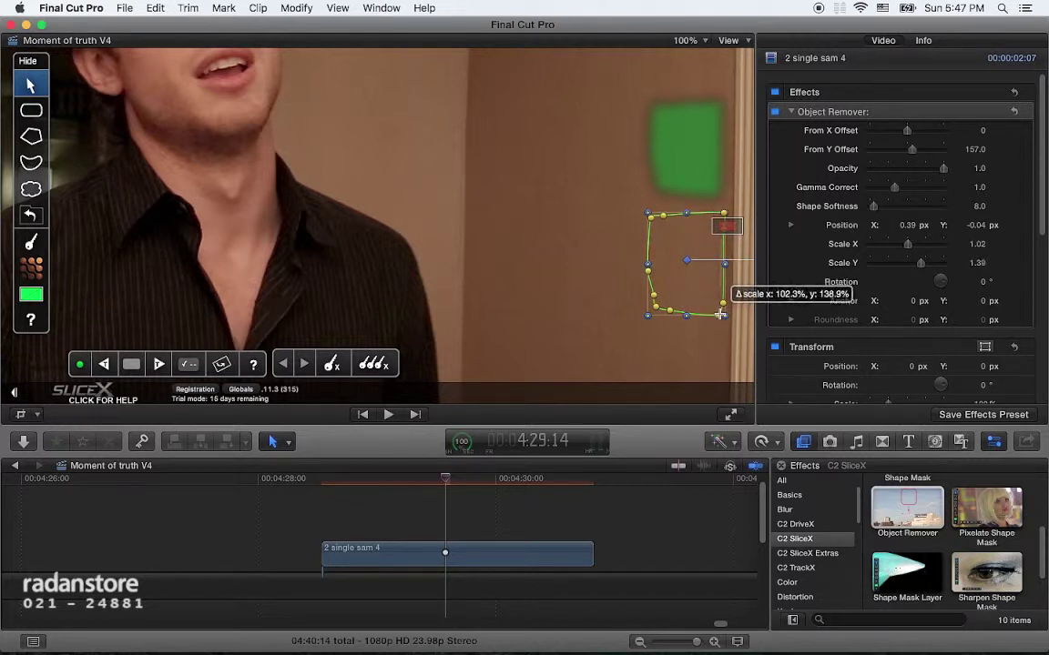
drag(727, 269, 733, 265)
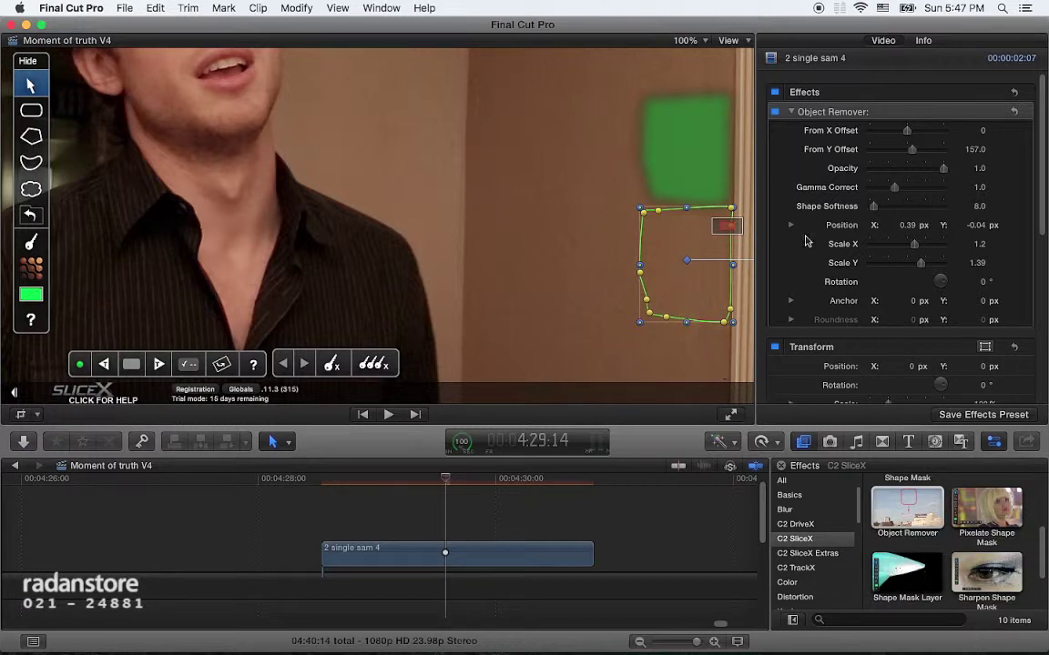
mouse_move(851, 109)
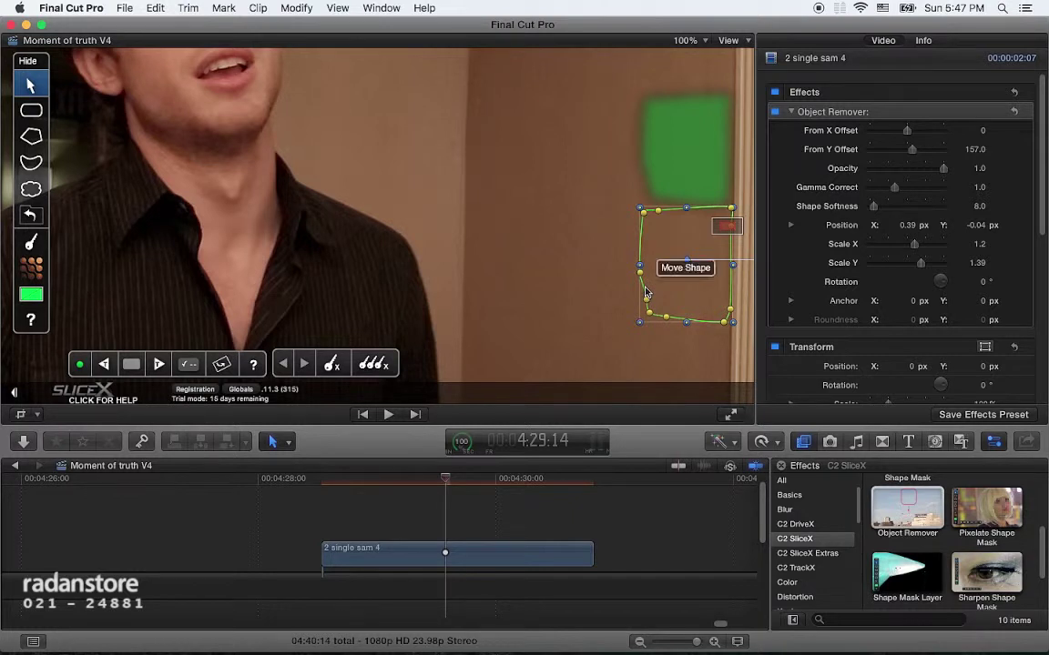
Step: Fit the whole frame in the viewer and collapse Object Remover to hide its mask controls
click(702, 41)
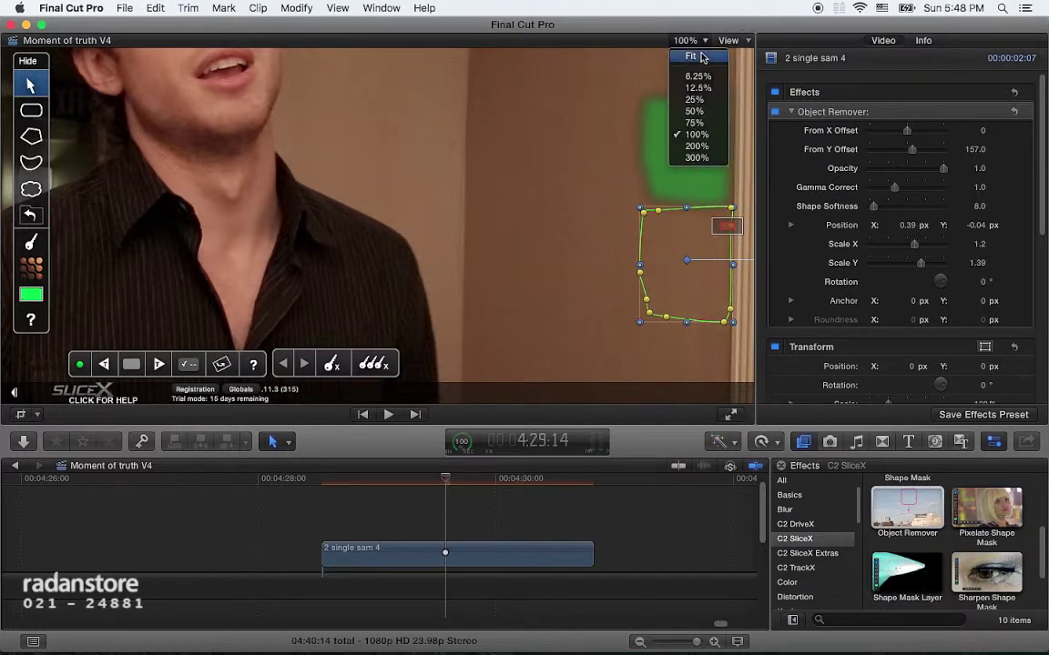
click(693, 55)
click(790, 111)
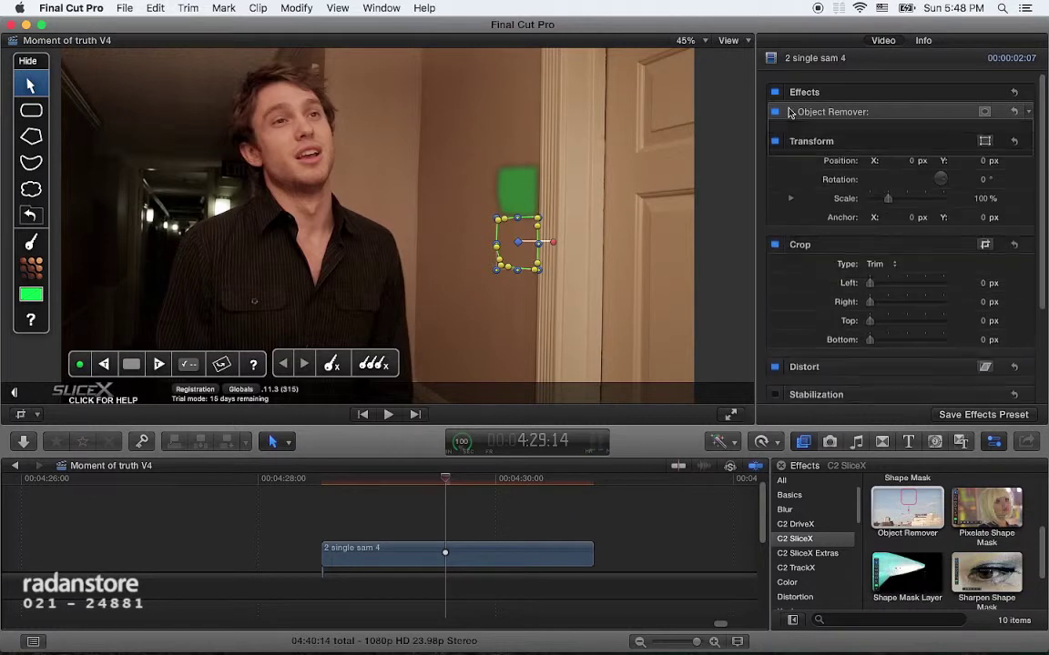
click(803, 141)
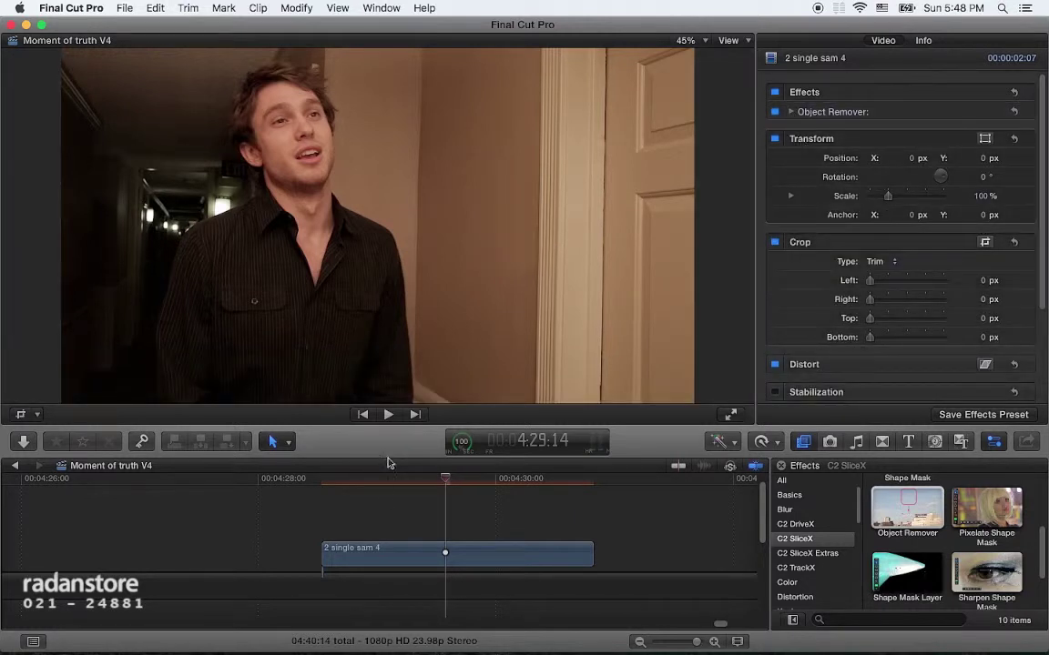
Step: Scrub between 4:29:00 and 4:30:11 to confirm the room sign is gone, then select 2 single sam 4
click(405, 485)
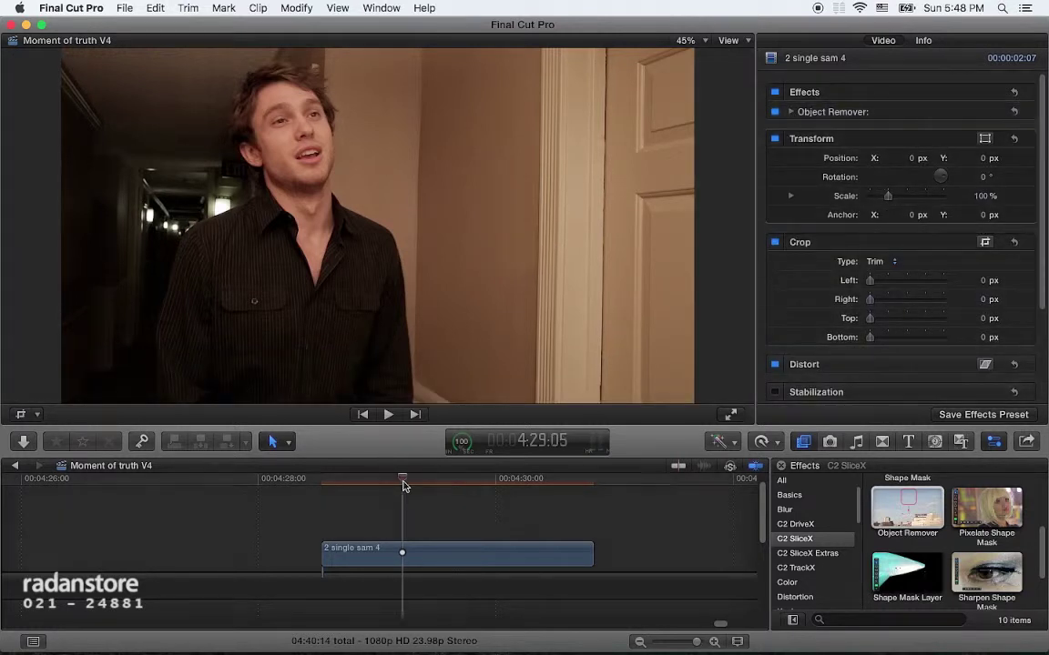
drag(404, 485, 350, 483)
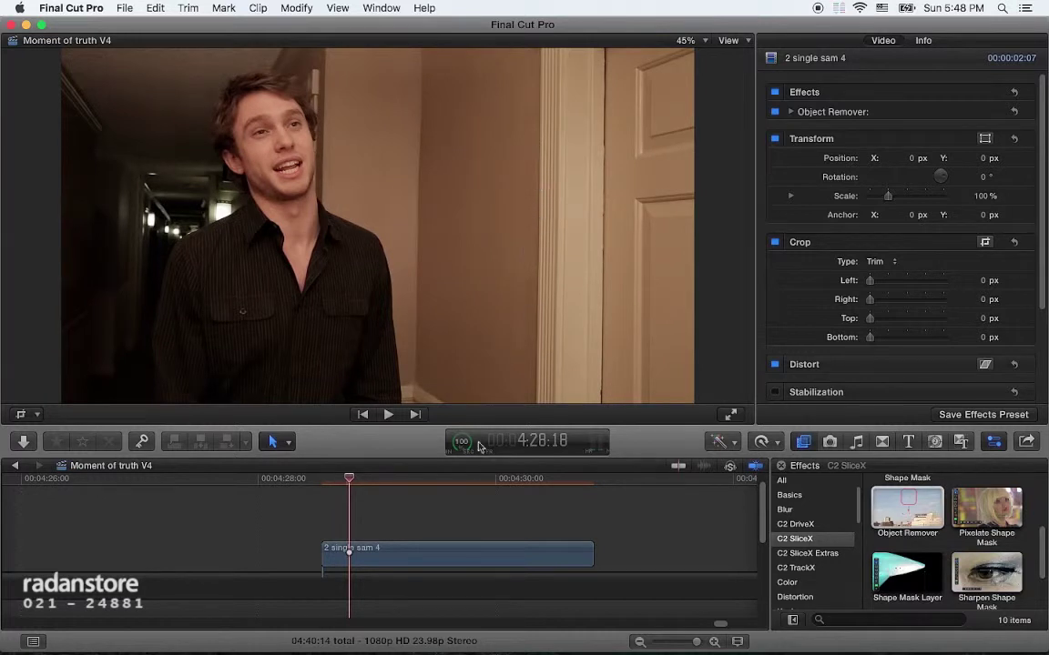
drag(482, 487, 523, 485)
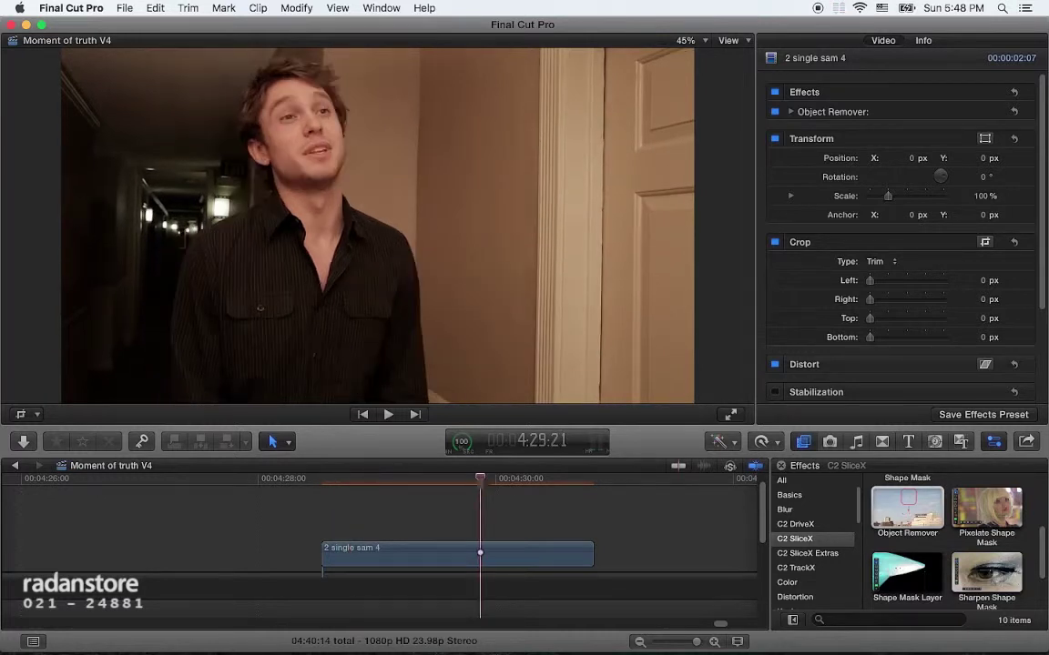
click(550, 478)
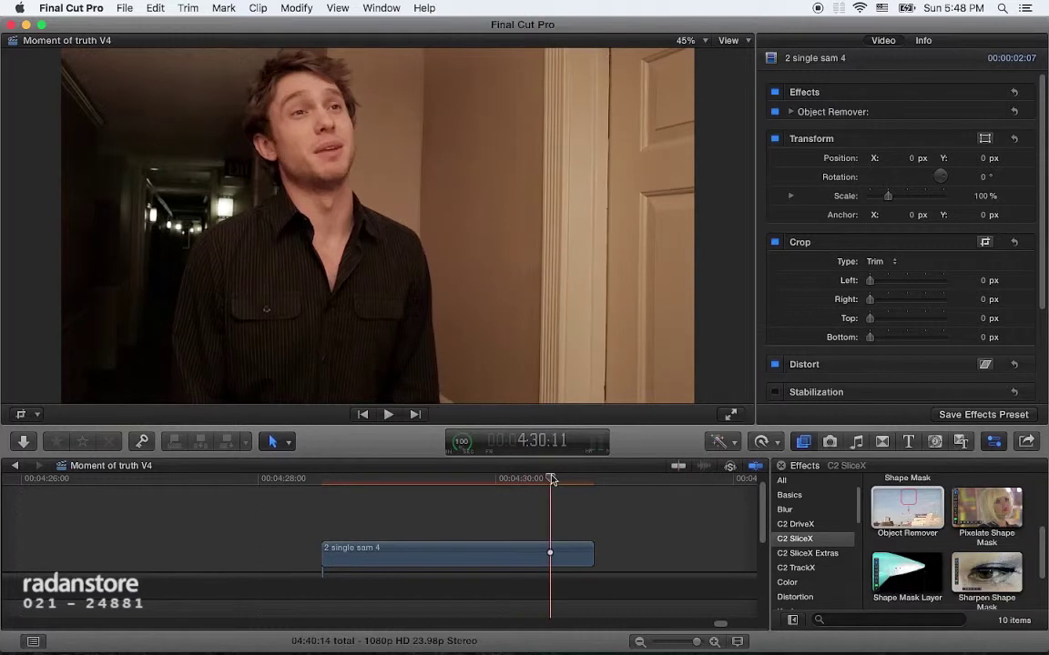
drag(489, 479, 351, 485)
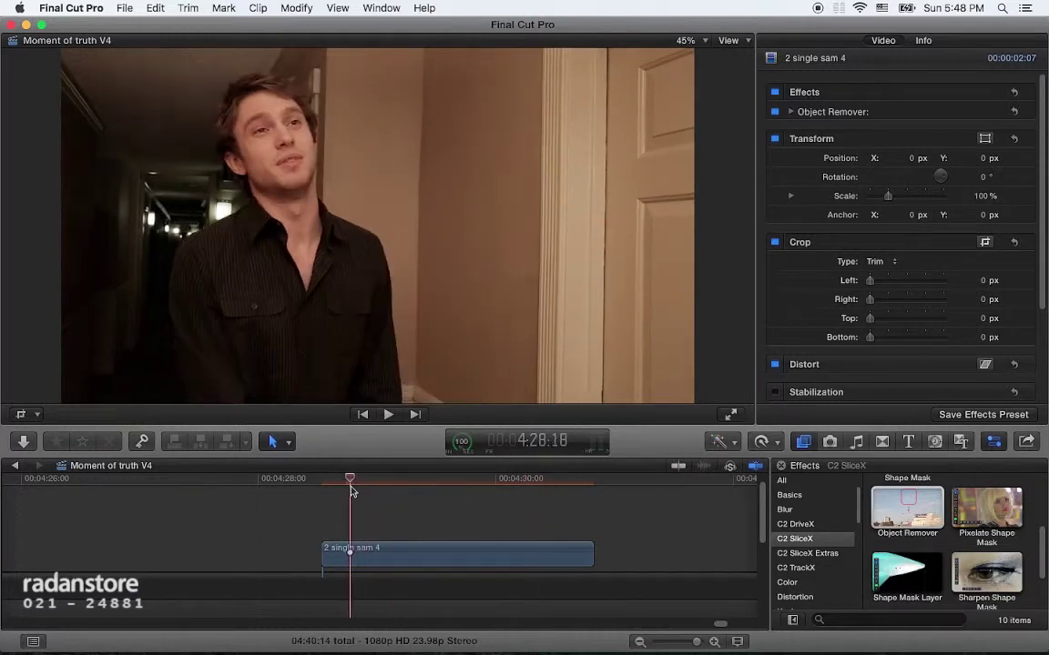
drag(352, 487, 383, 528)
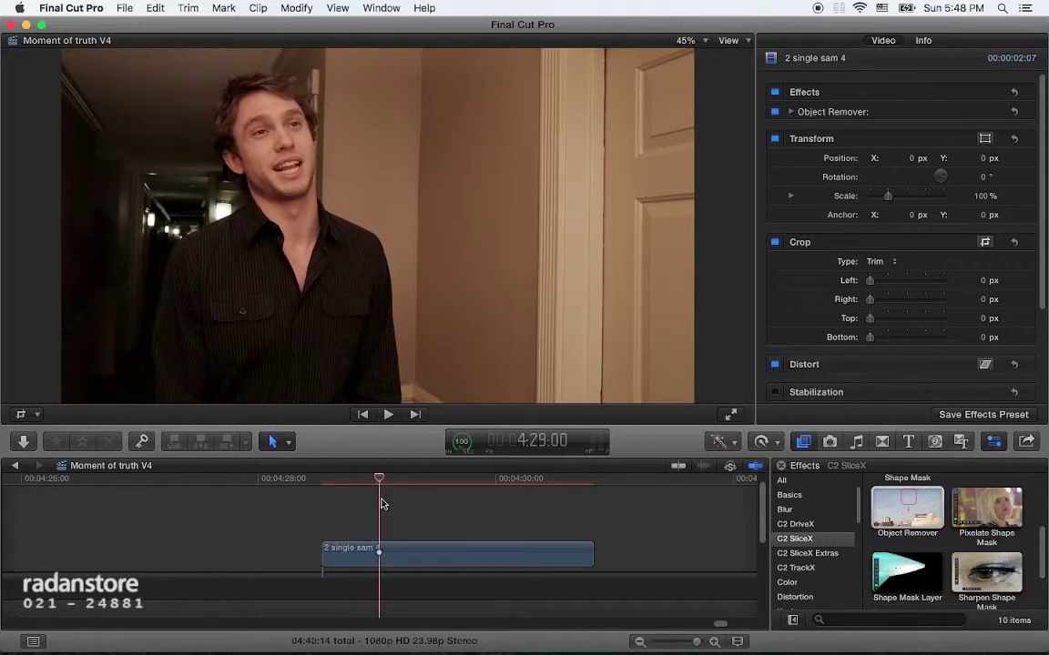
click(379, 550)
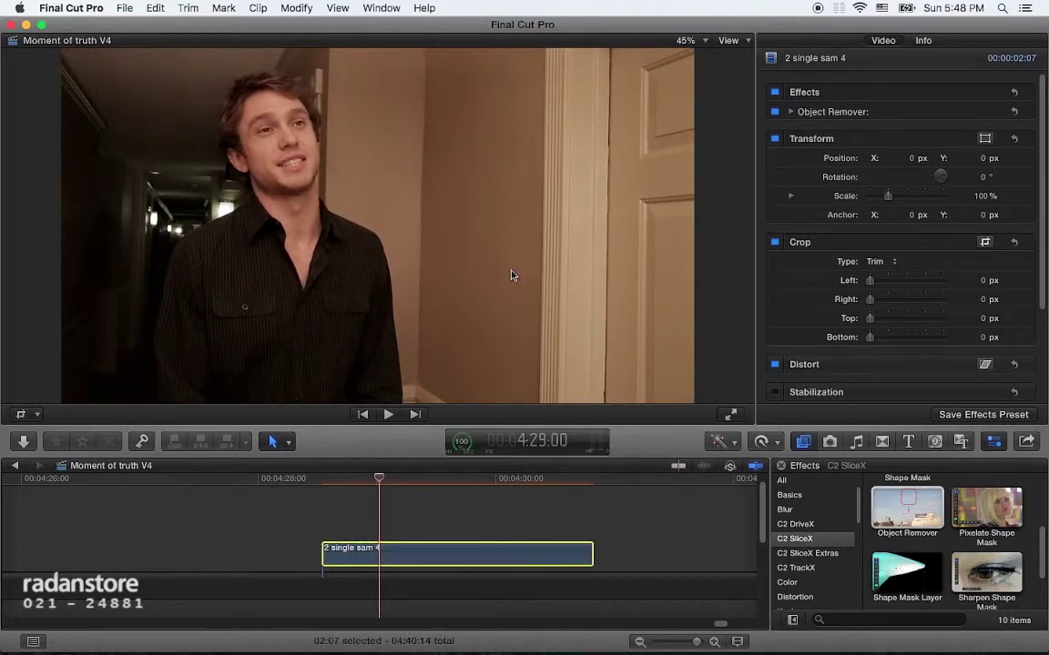
Step: Expand Object Remover so its settings and mask overlay reappear at 4:29:00
click(791, 111)
click(818, 112)
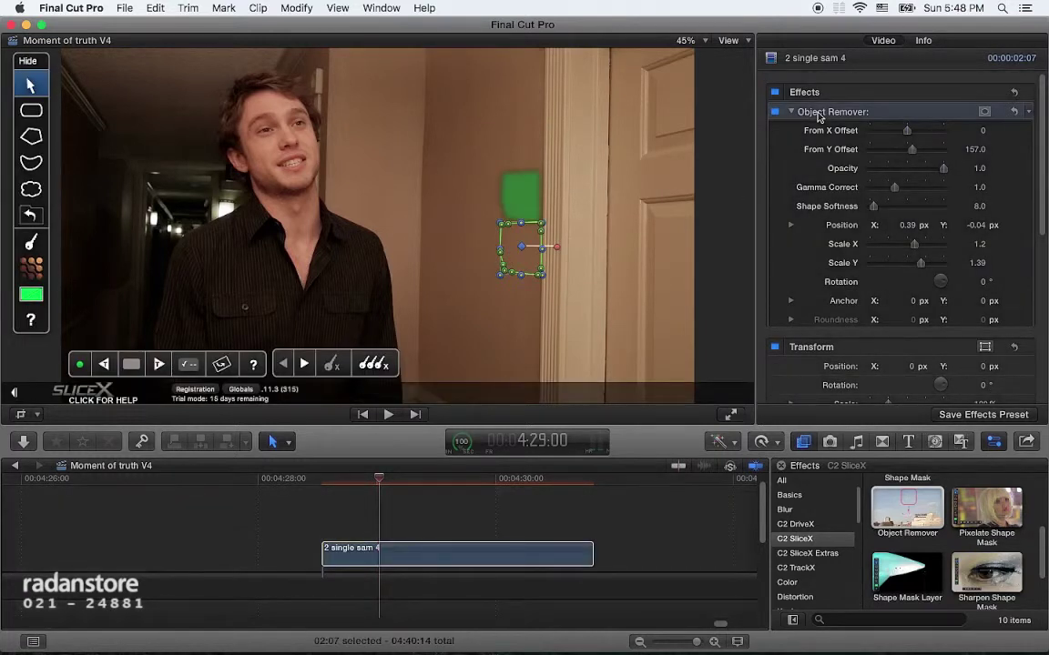